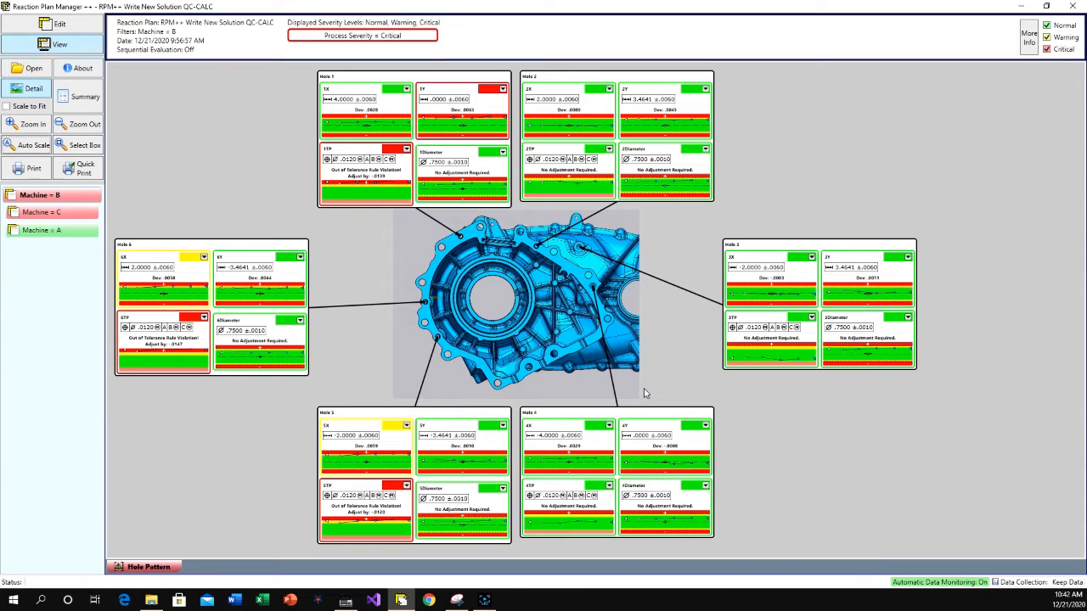
- Zoom in on the Hole 6 group to examine its dimensions, and return to the full hole pattern view
{"action": "left_click", "coordinate": [91, 152]}
{"action": "left_click", "coordinate": [112, 217]}
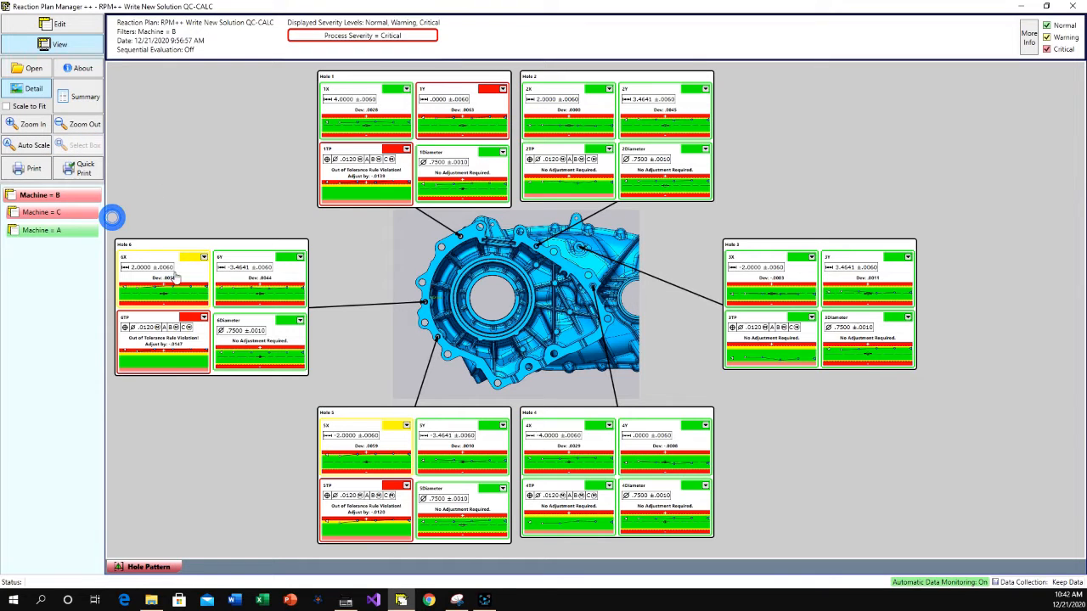
{"action": "left_click", "coordinate": [325, 396]}
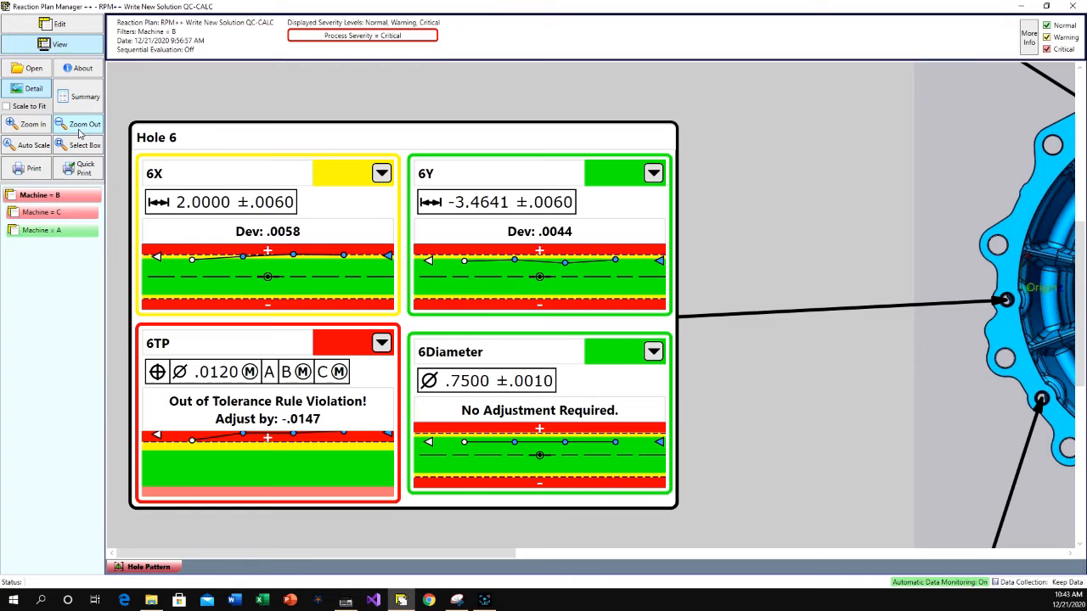
{"action": "left_click", "coordinate": [34, 145]}
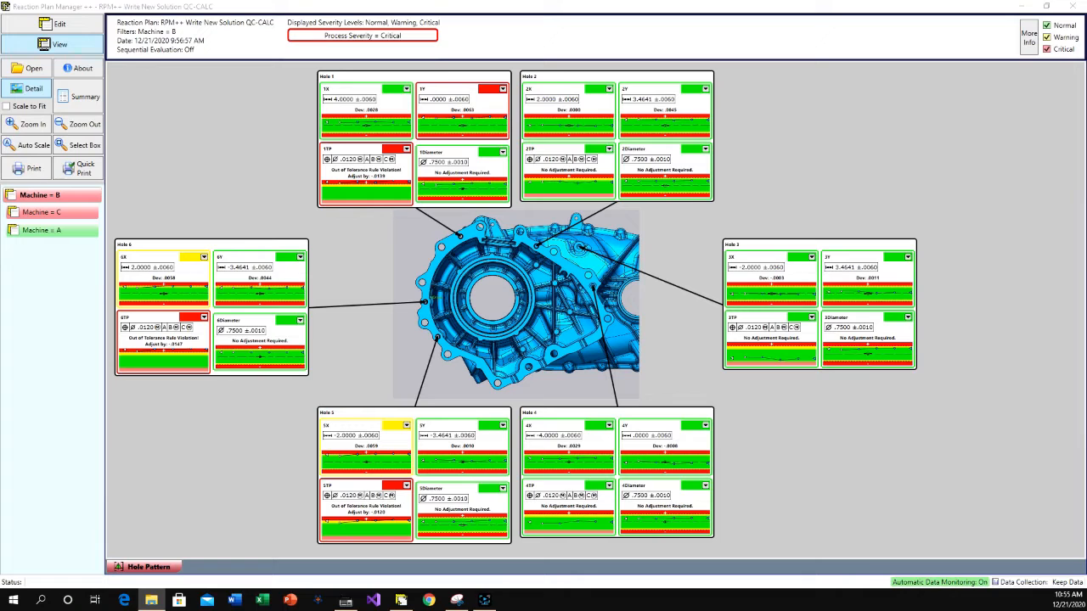
- Switch to RPM Training CMM and run one simulated inspection for RPM++ Write New Solution
{"action": "left_click", "coordinate": [345, 600]}
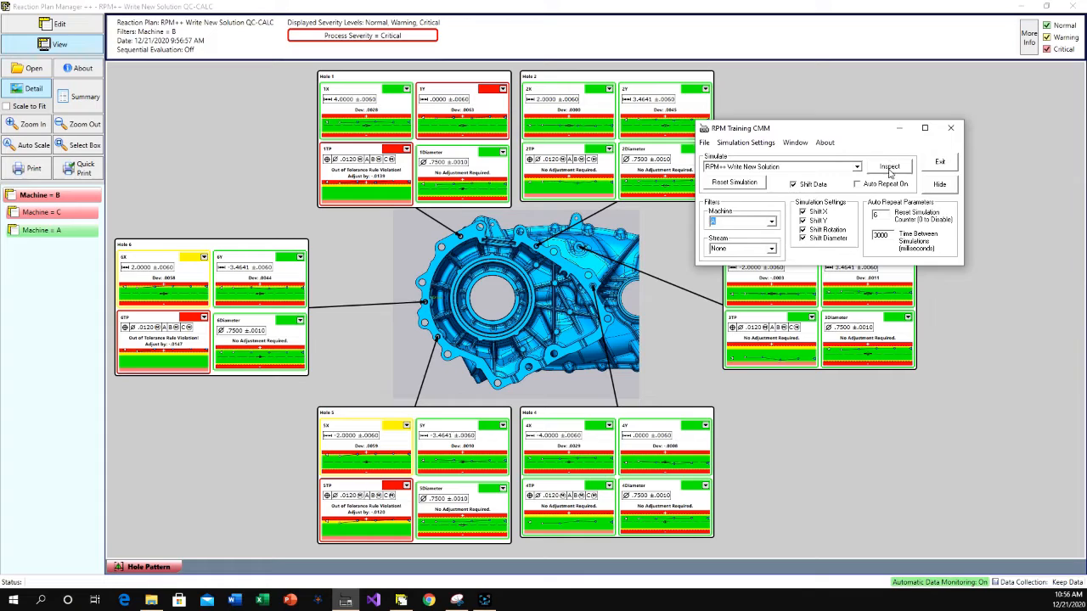
{"action": "left_click_drag", "start_coordinate": [842, 134], "coordinate": [833, 148]}
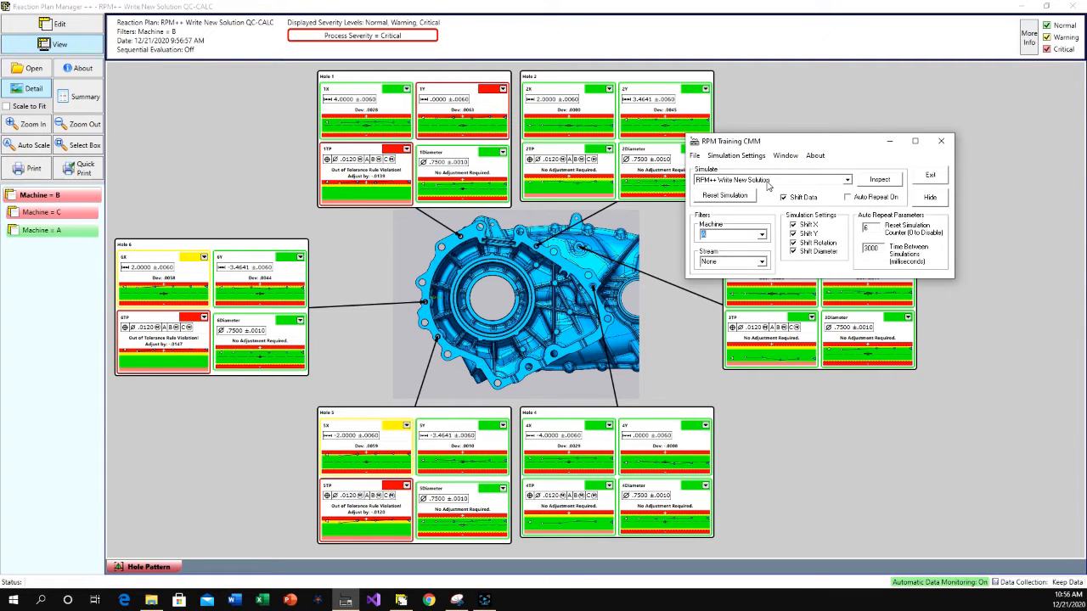
{"action": "left_click", "coordinate": [886, 180]}
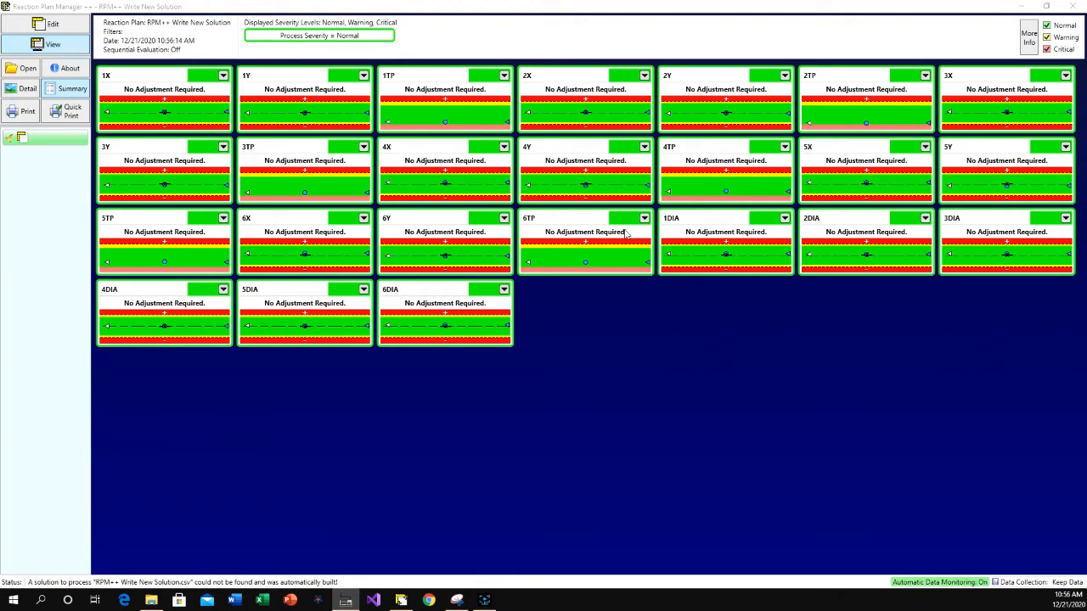
- Put the new solution in edit mode, show its data collector, and fit the imported sheet's rows and columns to reach the Machine column
{"action": "left_click", "coordinate": [56, 23]}
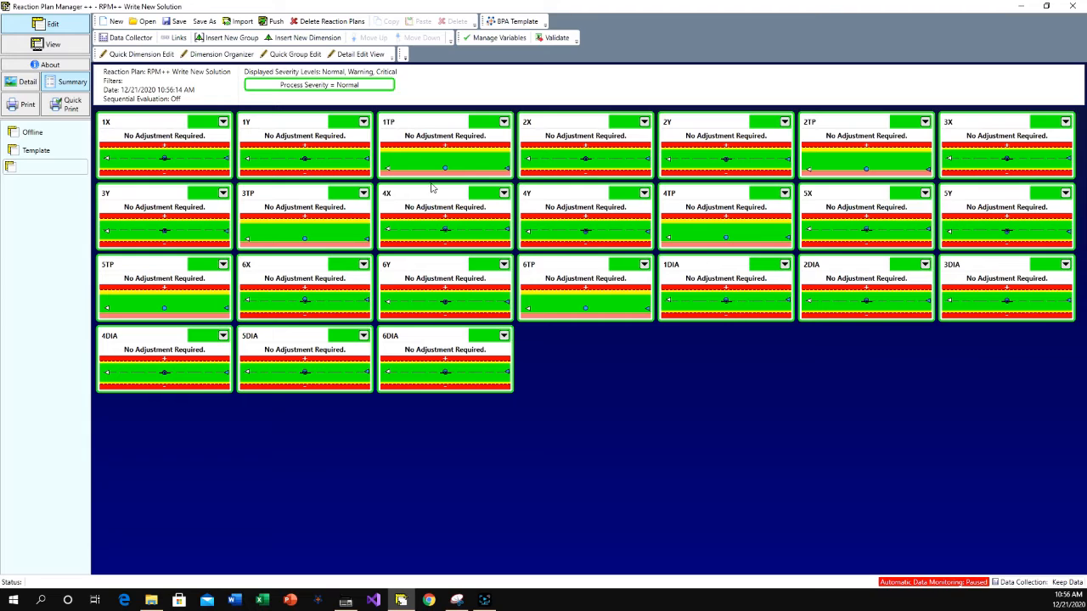
{"action": "left_click", "coordinate": [129, 38]}
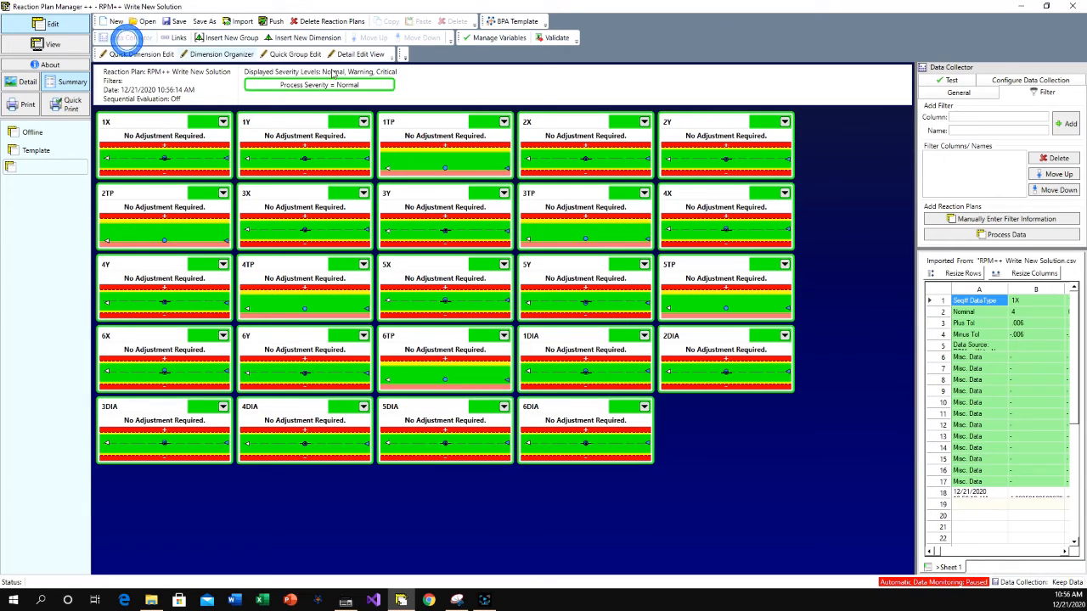
{"action": "left_click", "coordinate": [953, 273]}
{"action": "left_click", "coordinate": [1029, 274]}
{"action": "left_click_drag", "start_coordinate": [938, 552], "coordinate": [1044, 556]}
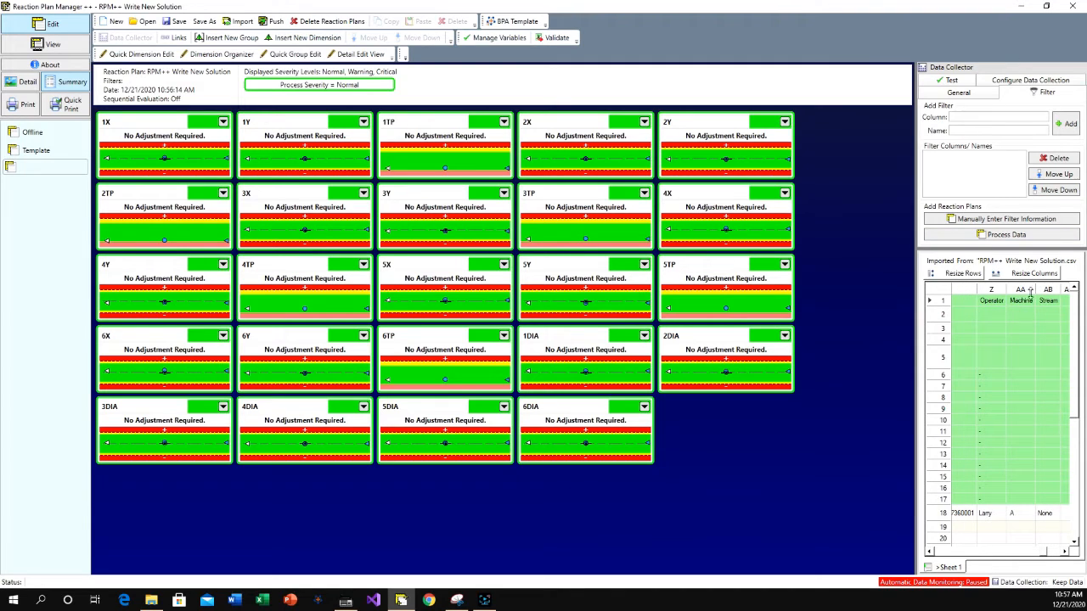
- Add a filter on the Machine column named Machine and process the data into a filtered reaction plan, agreeing to save the solution
{"action": "double_click", "coordinate": [1026, 333]}
{"action": "left_click", "coordinate": [984, 134]}
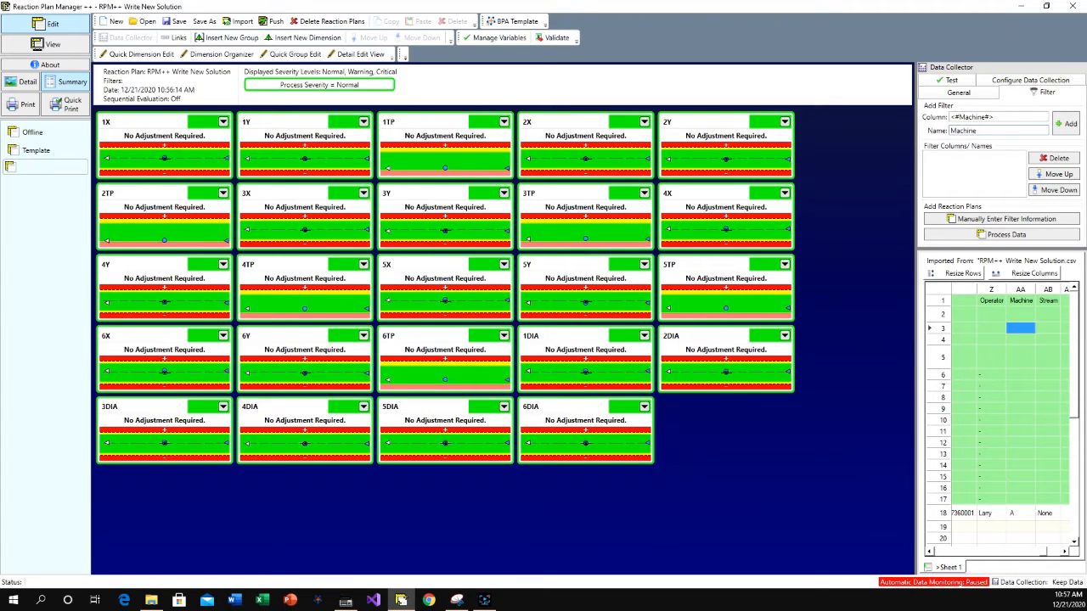
{"action": "left_click", "coordinate": [1063, 127]}
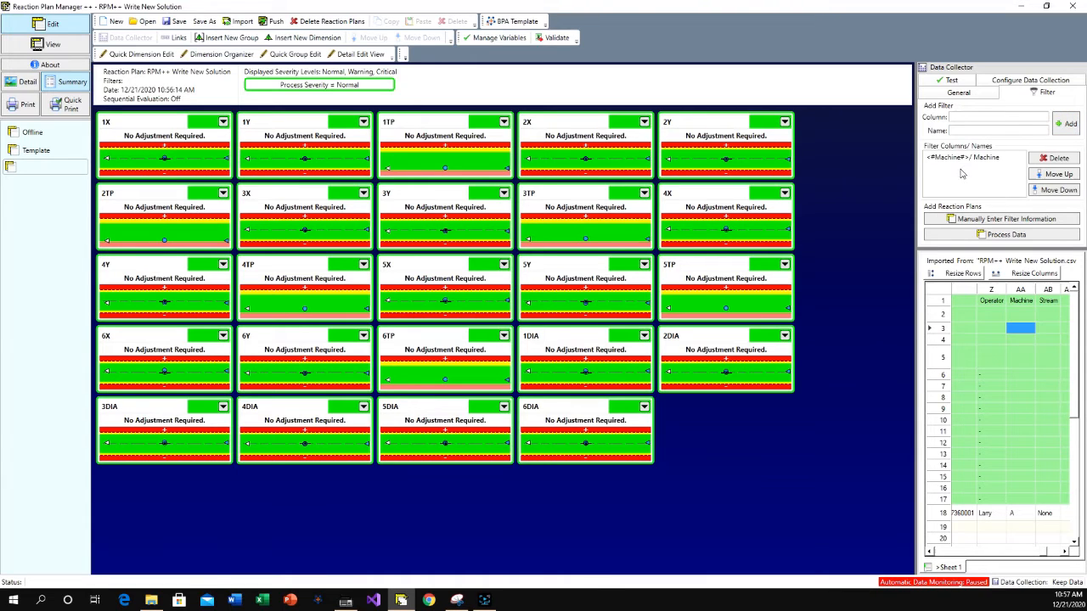
{"action": "left_click", "coordinate": [1008, 237]}
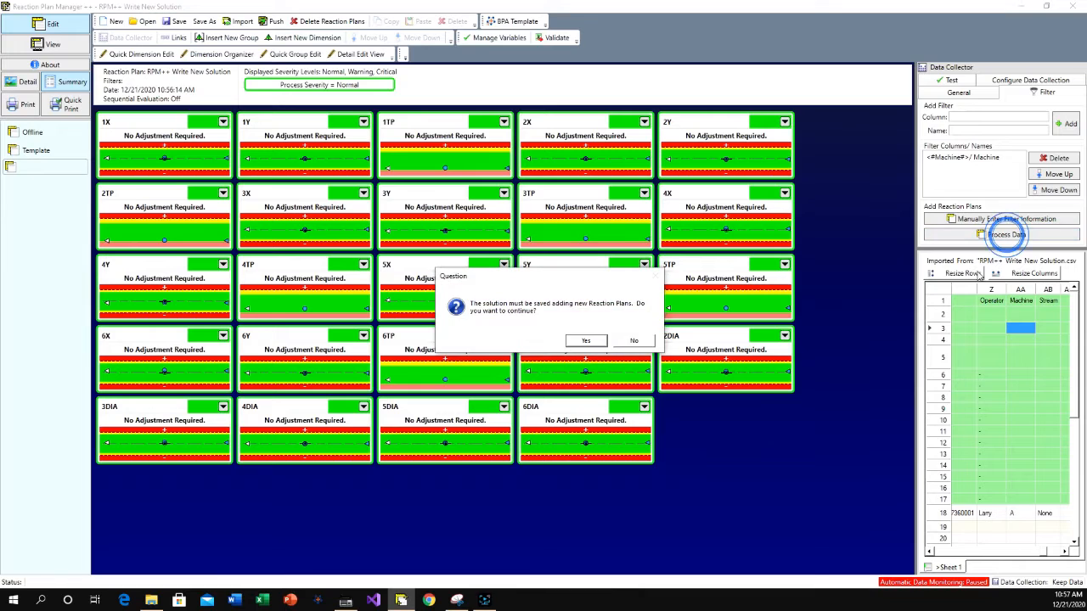
{"action": "left_click", "coordinate": [594, 339]}
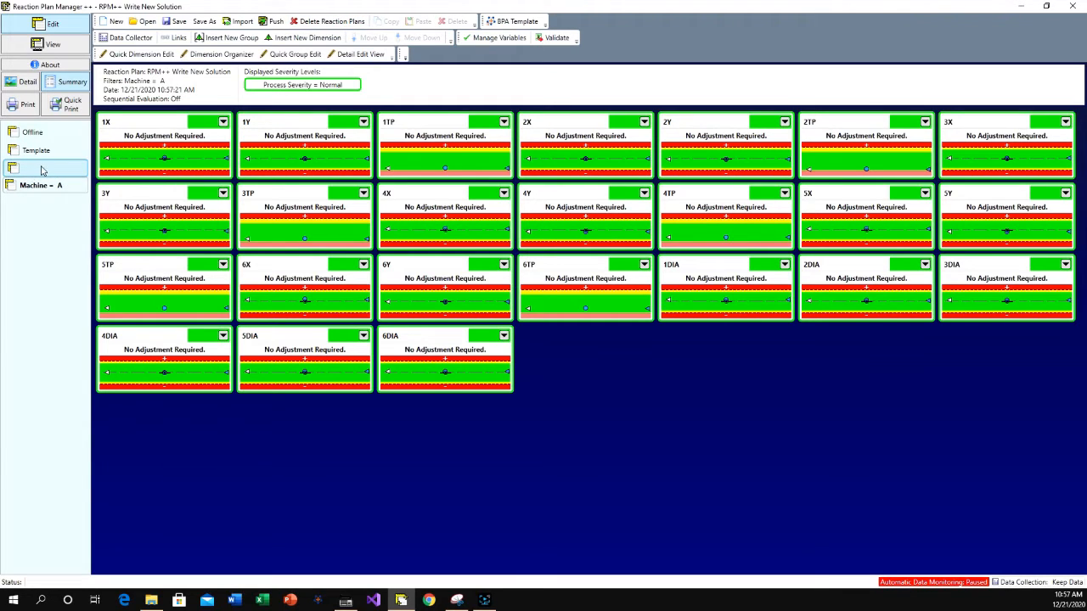
- Delete the reaction plan that has no filter from the RPM++ Write New Solution
{"action": "left_click", "coordinate": [335, 24]}
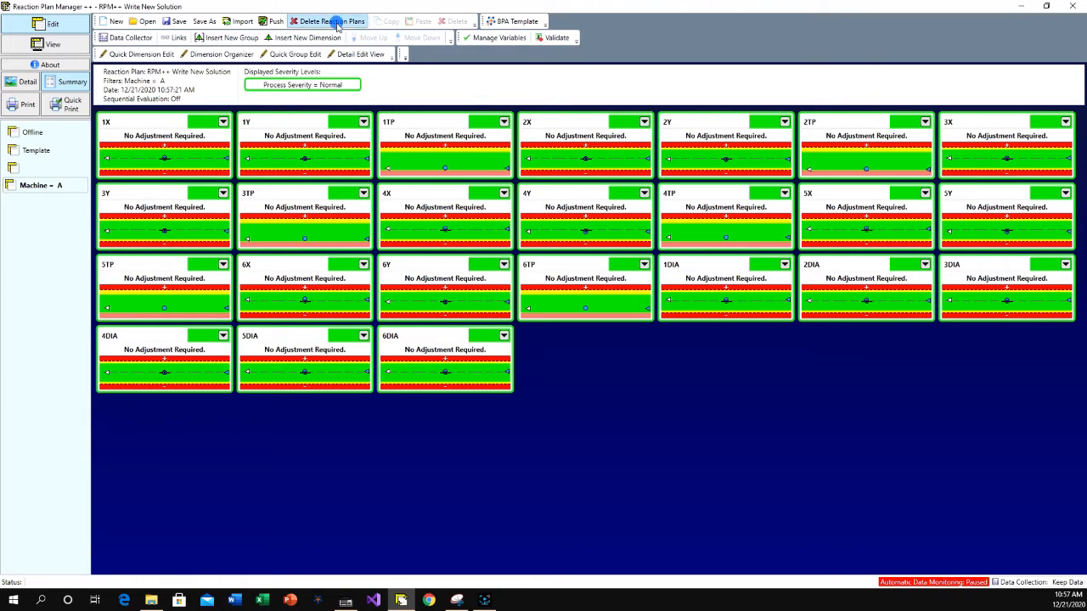
{"action": "left_click", "coordinate": [584, 342]}
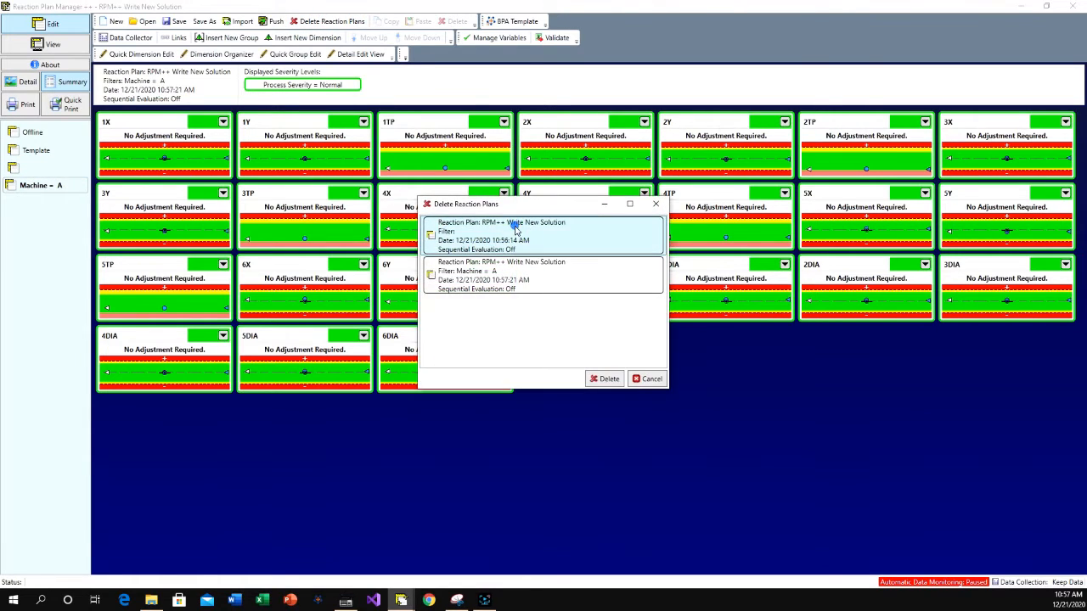
{"action": "left_click", "coordinate": [604, 379]}
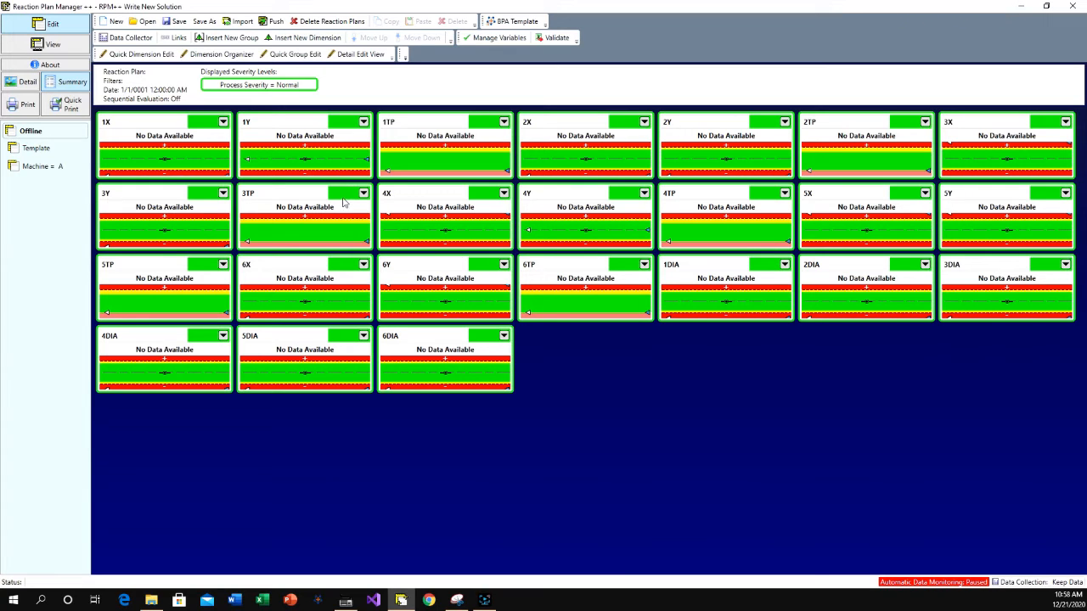
- Use Quick Dimension Edit to disable the process reset button display for all dimensions, and check the setting on dimension 1Y
{"action": "left_click", "coordinate": [137, 56]}
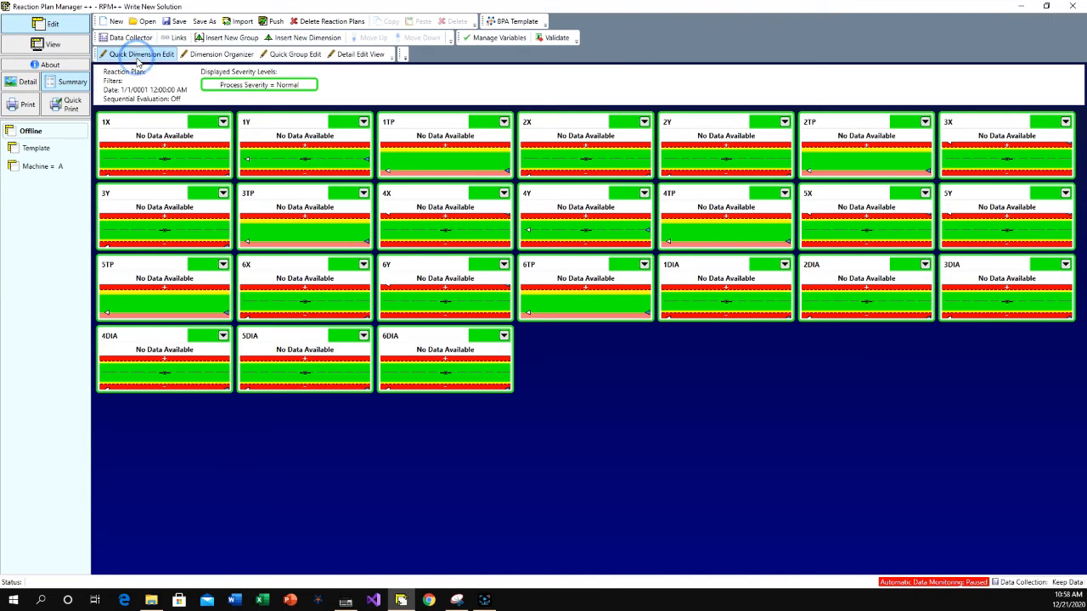
{"action": "left_click_drag", "start_coordinate": [720, 437], "coordinate": [774, 542]}
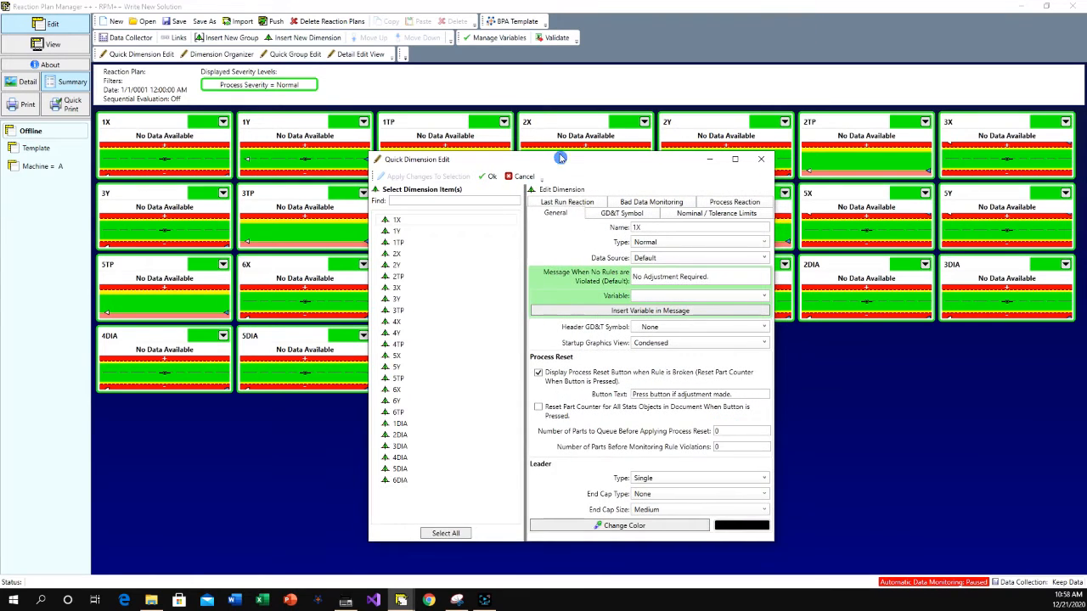
{"action": "left_click_drag", "start_coordinate": [561, 158], "coordinate": [540, 84]}
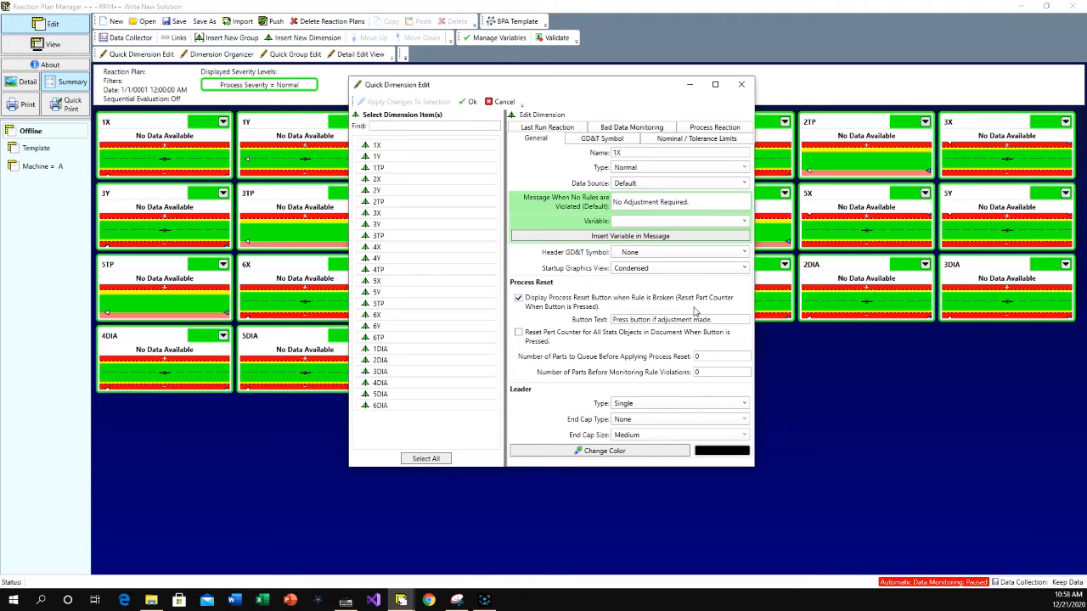
{"action": "left_click", "coordinate": [517, 298]}
{"action": "left_click", "coordinate": [409, 101]}
{"action": "left_click", "coordinate": [458, 156]}
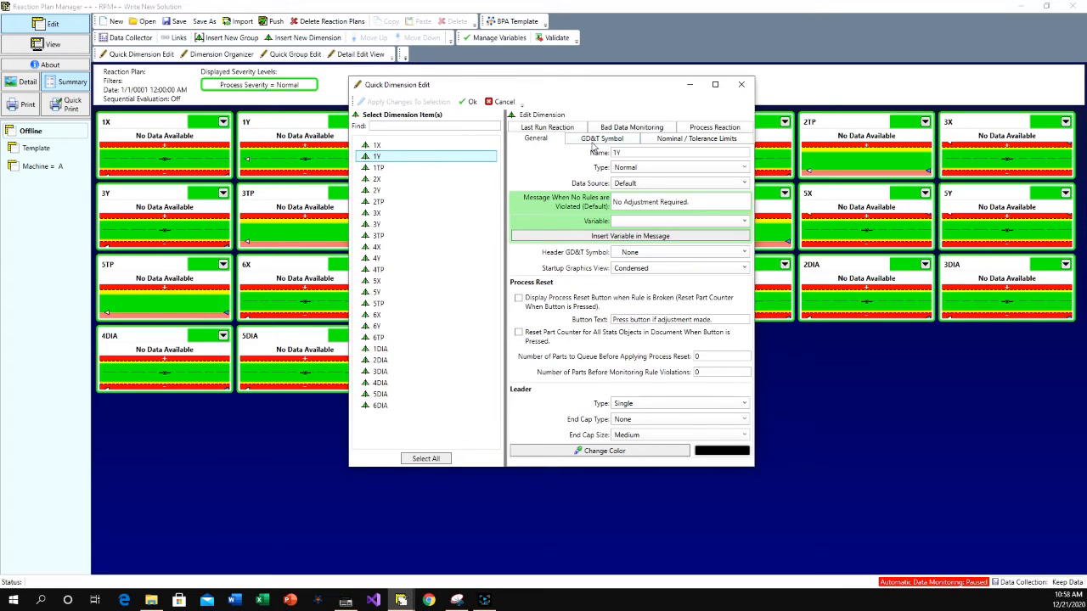
- Find the x dimensions, set their GD&T symbol to Distance, and review their nominal and tolerance limits
{"action": "left_click", "coordinate": [604, 141]}
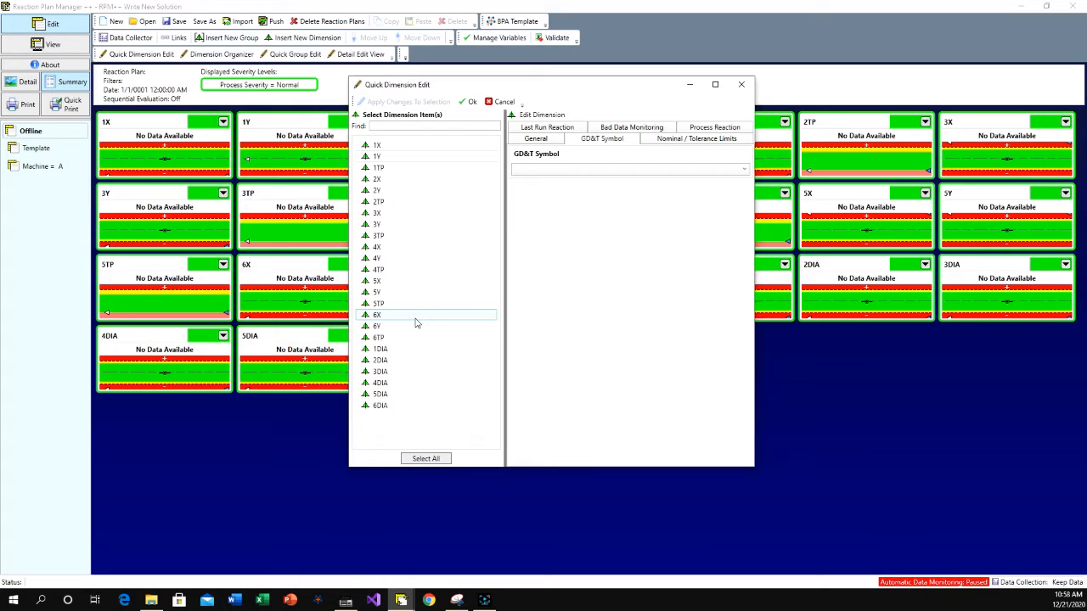
{"action": "left_click", "coordinate": [398, 128]}
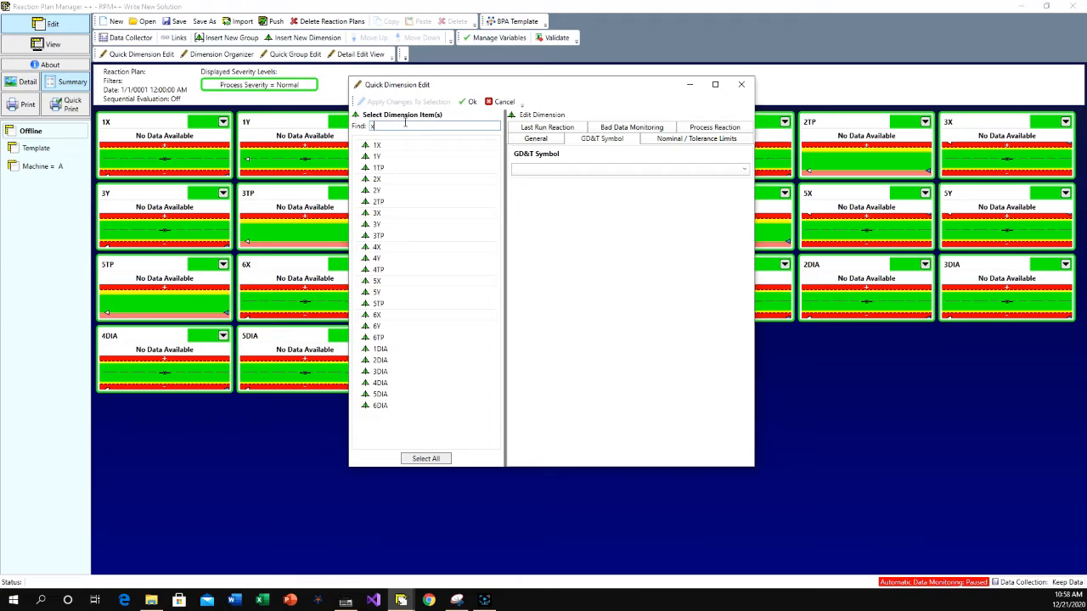
{"action": "left_click", "coordinate": [603, 171]}
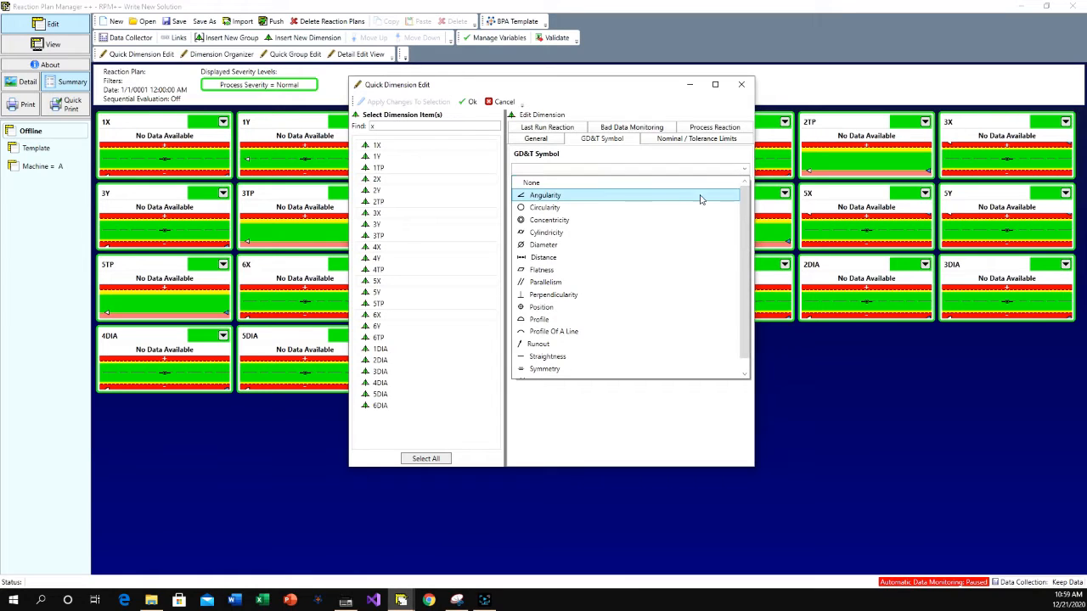
{"action": "left_click", "coordinate": [540, 258]}
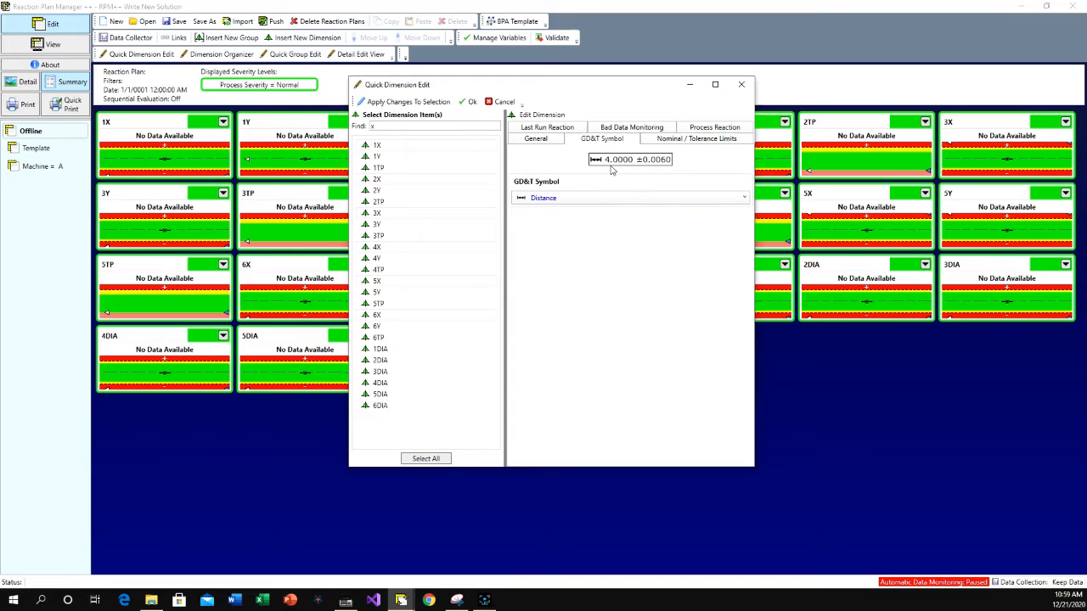
{"action": "left_click", "coordinate": [692, 143]}
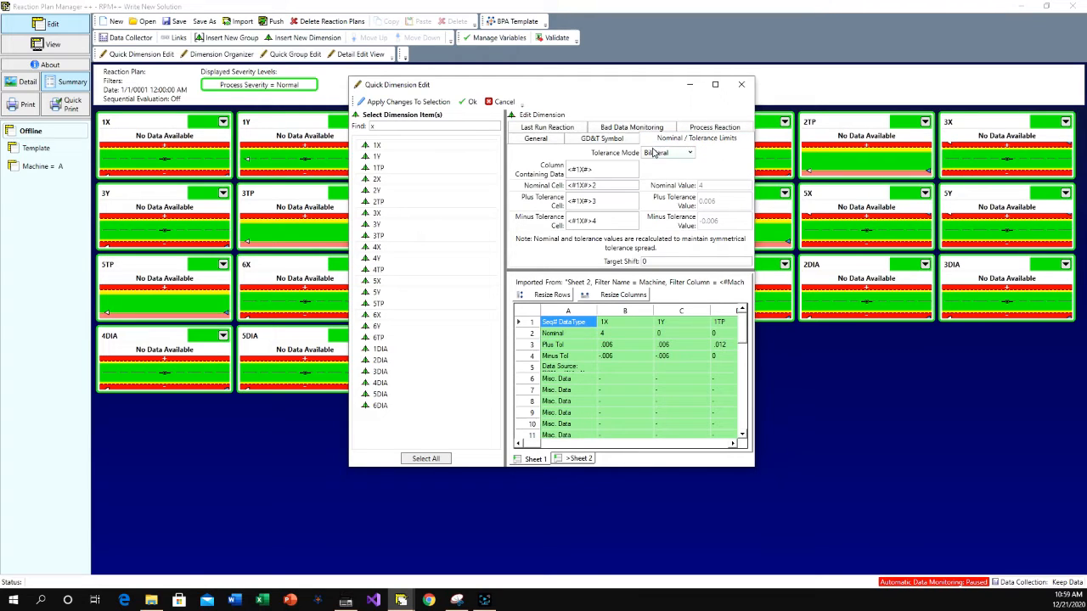
{"action": "left_click", "coordinate": [619, 140]}
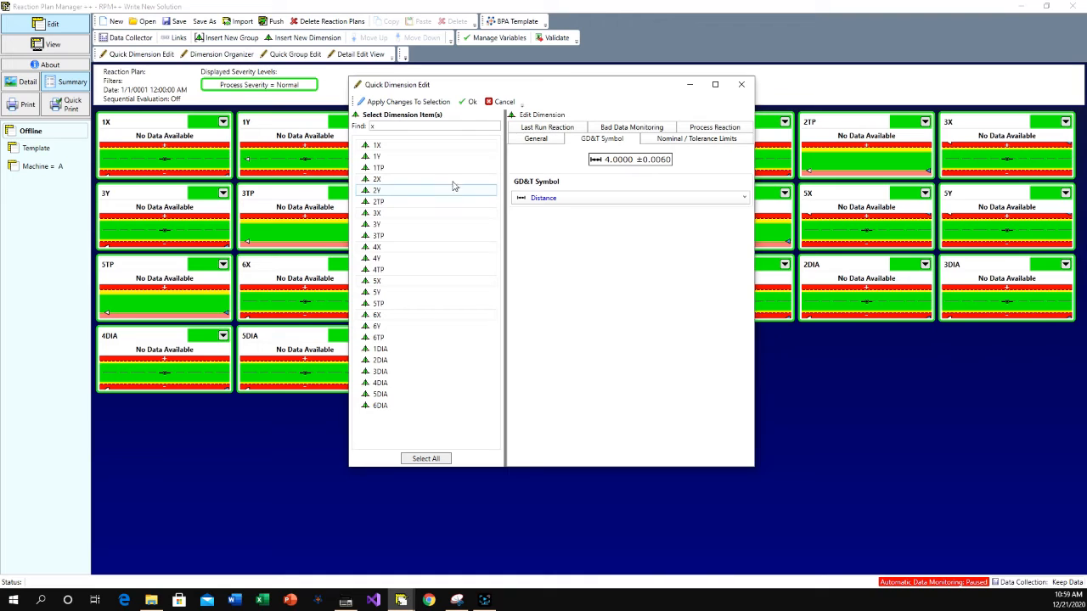
- Find the y dimensions, set their GD&T symbol to Distance, and apply the change to the selection
{"action": "left_click", "coordinate": [413, 126]}
{"action": "left_click_drag", "start_coordinate": [417, 125], "coordinate": [352, 134]}
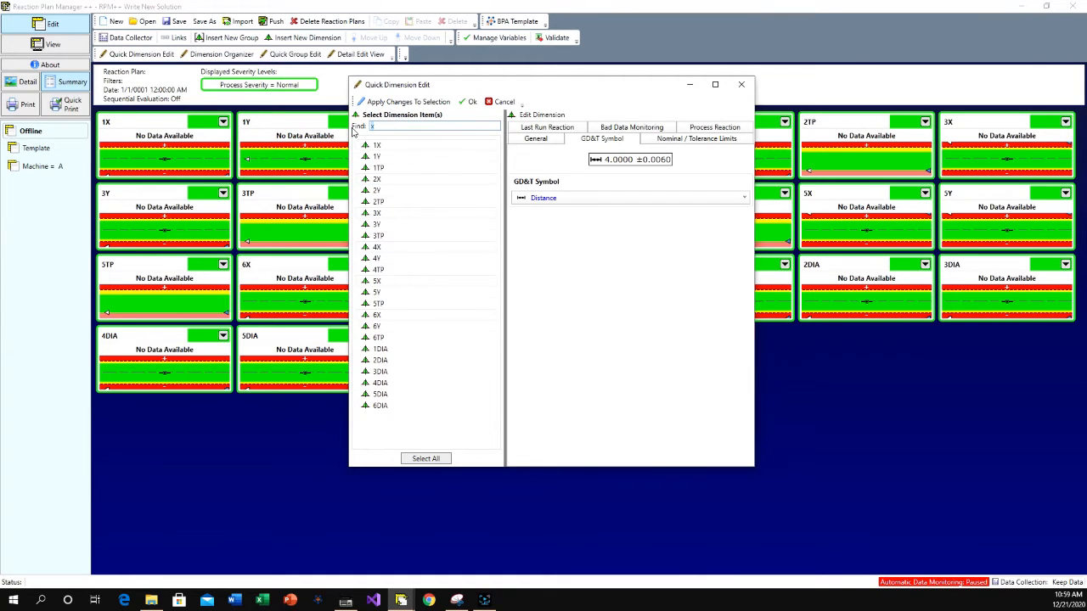
{"action": "type", "text": "y"}
{"action": "left_click", "coordinate": [598, 170]}
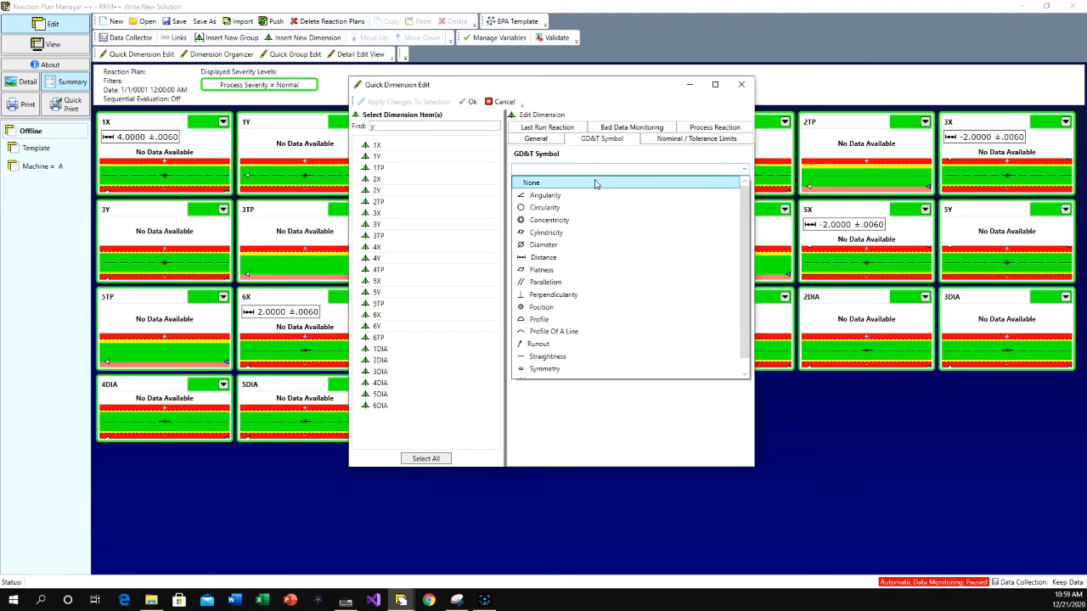
{"action": "left_click", "coordinate": [564, 258]}
{"action": "left_click", "coordinate": [426, 104]}
- Find the tp dimensions and set their GD&T symbol to Position
{"action": "left_click_drag", "start_coordinate": [501, 90], "coordinate": [770, 117]}
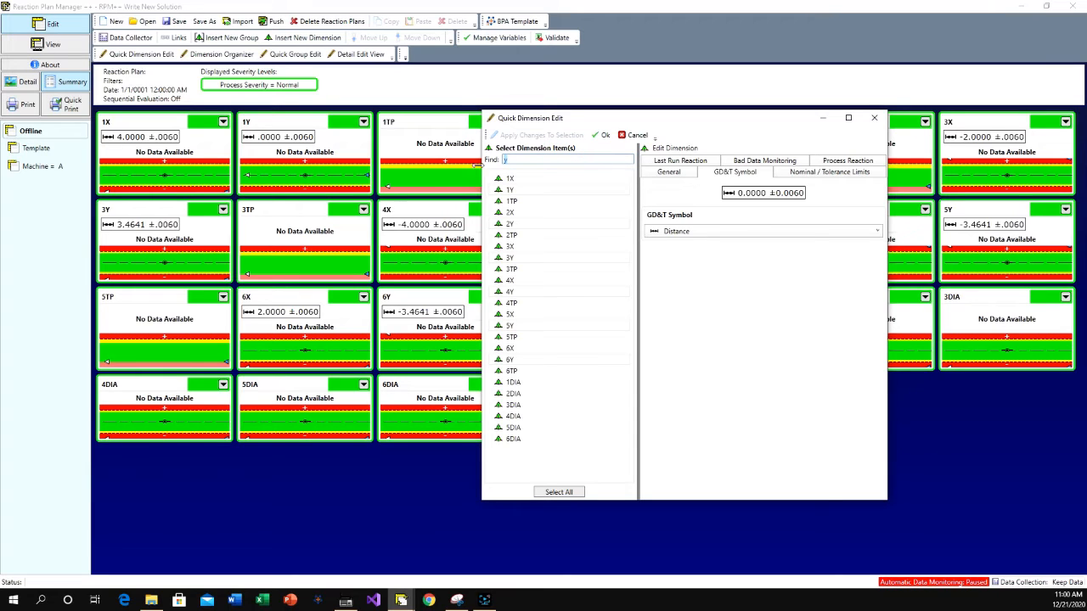
{"action": "type", "text": "tp"}
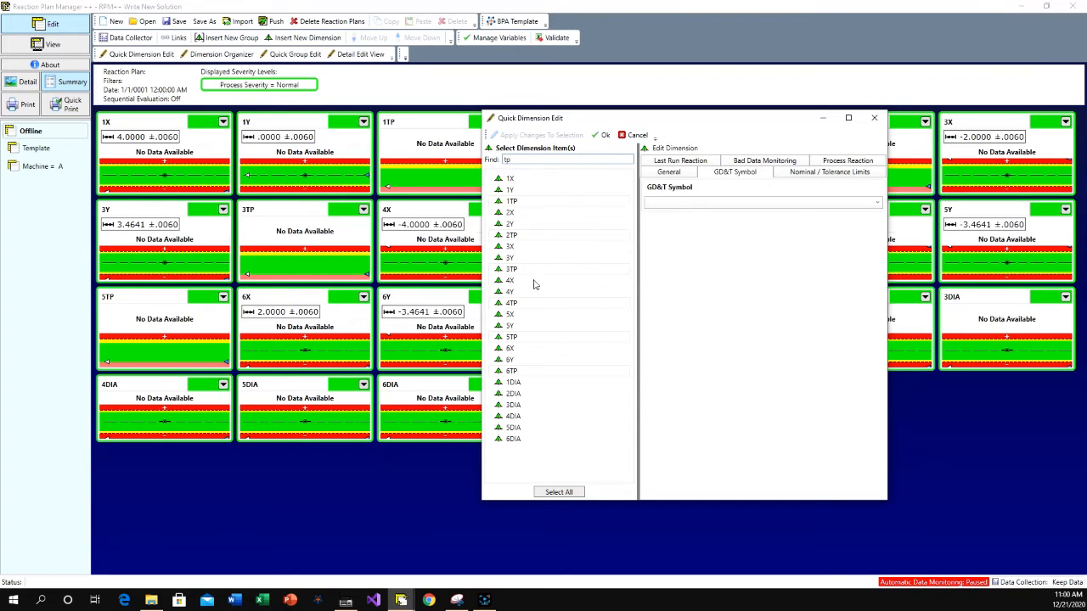
{"action": "left_click", "coordinate": [744, 204]}
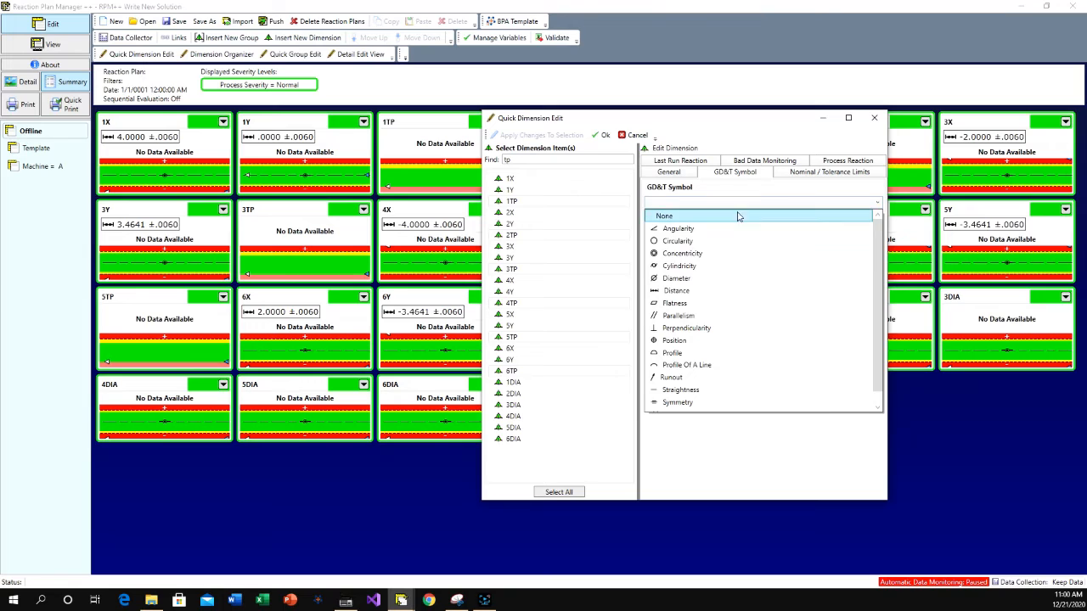
{"action": "left_click", "coordinate": [682, 340]}
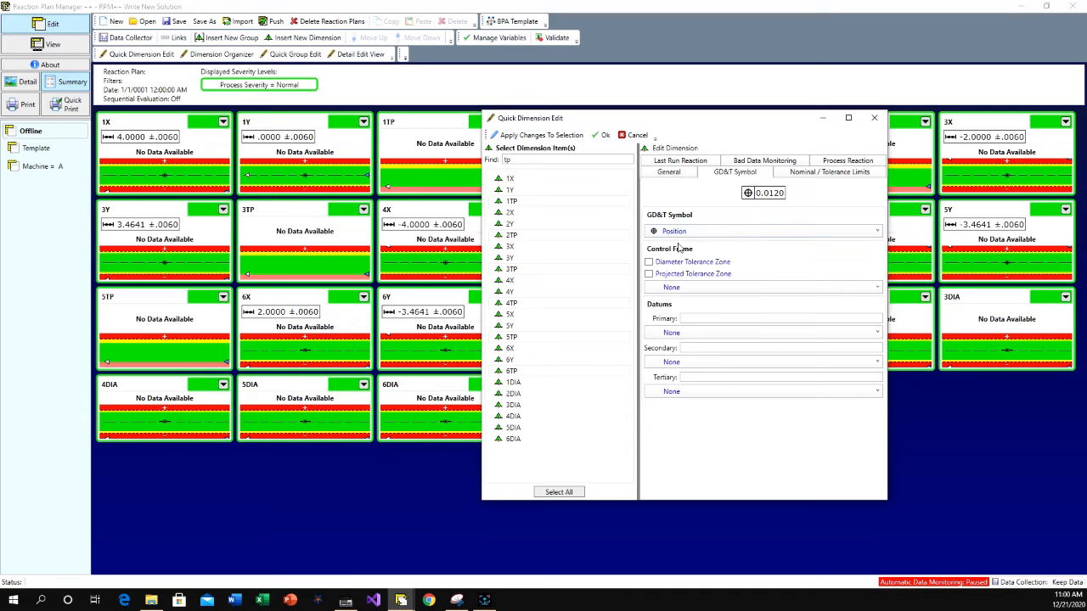
- Give the tp dimensions' control frame a diameter tolerance zone with Maximum Material Condition, leaving the projected tolerance zone off
{"action": "left_click", "coordinate": [651, 261]}
{"action": "left_click", "coordinate": [650, 274]}
{"action": "left_click", "coordinate": [649, 275]}
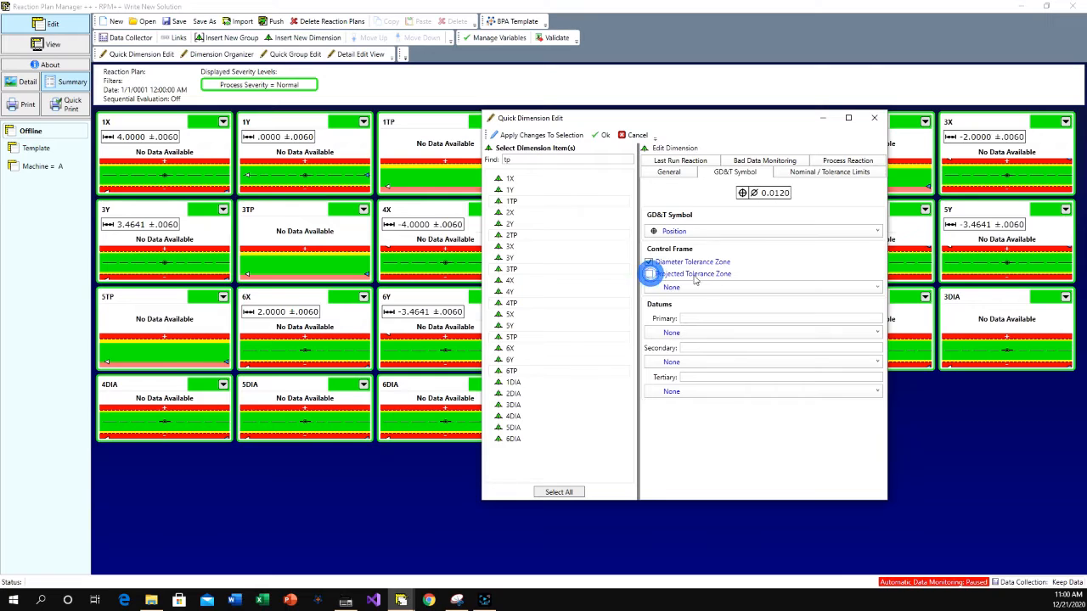
{"action": "left_click", "coordinate": [814, 289]}
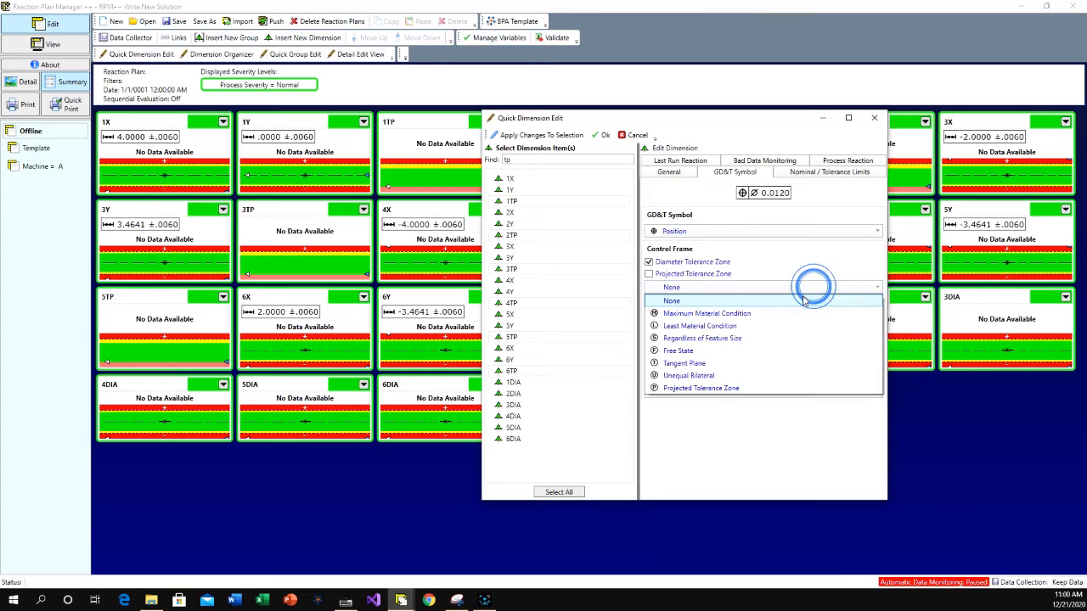
{"action": "left_click", "coordinate": [754, 312]}
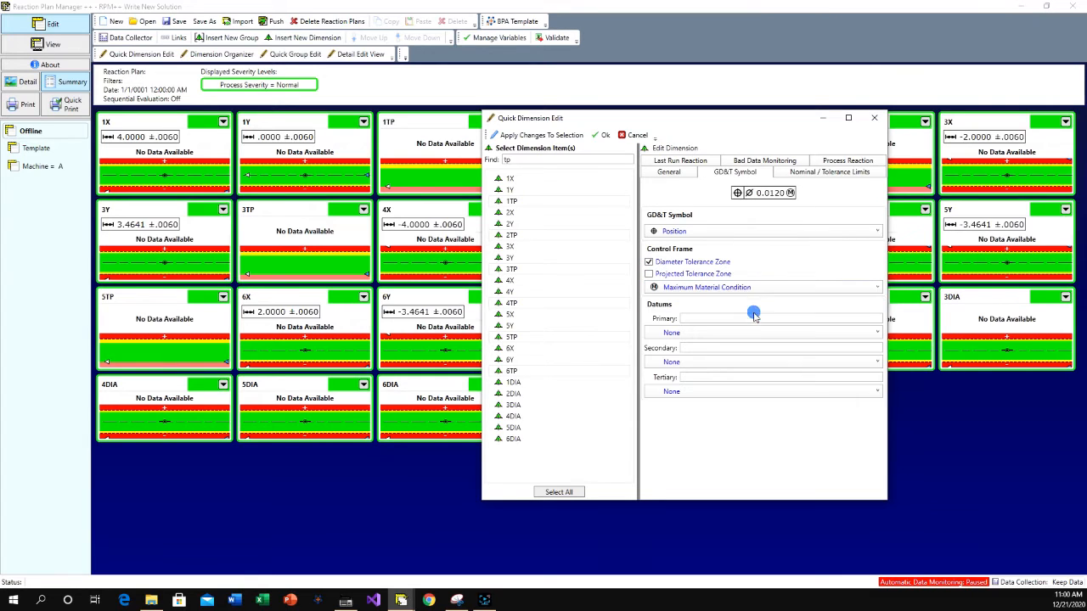
- Enter A, B and C as the tp dimensions' primary, secondary and tertiary datums, keeping Maximum Material Condition on the control frame
{"action": "left_click", "coordinate": [849, 289]}
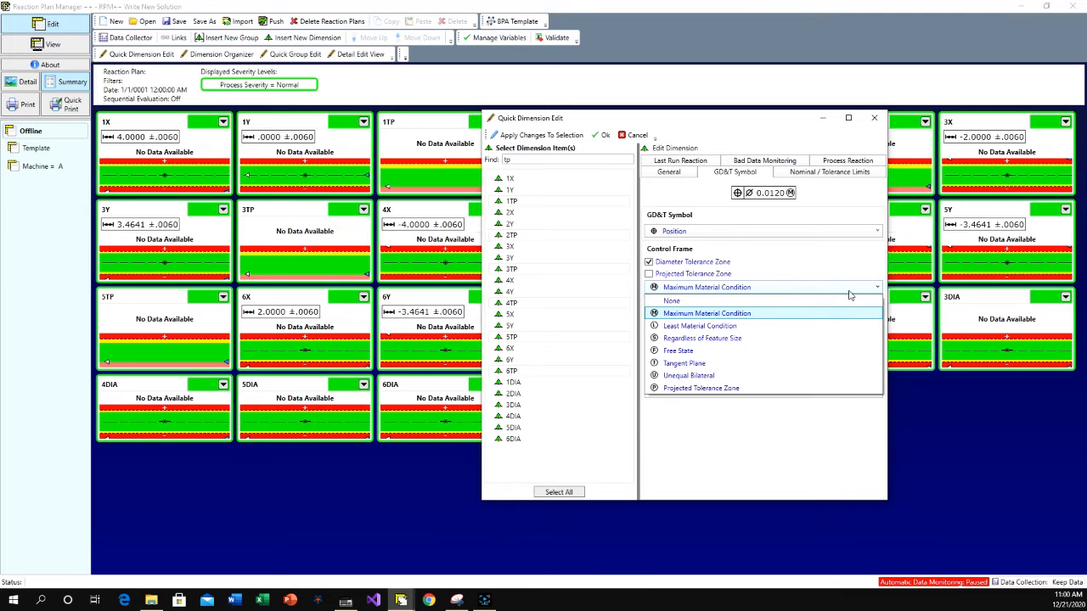
{"action": "left_click", "coordinate": [849, 289]}
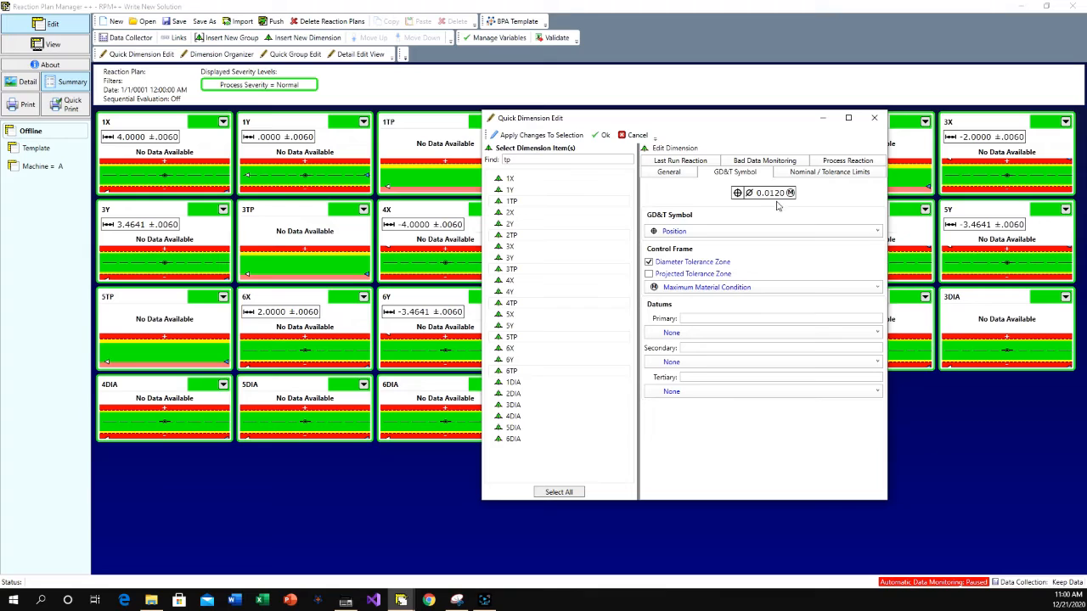
{"action": "left_click", "coordinate": [731, 317]}
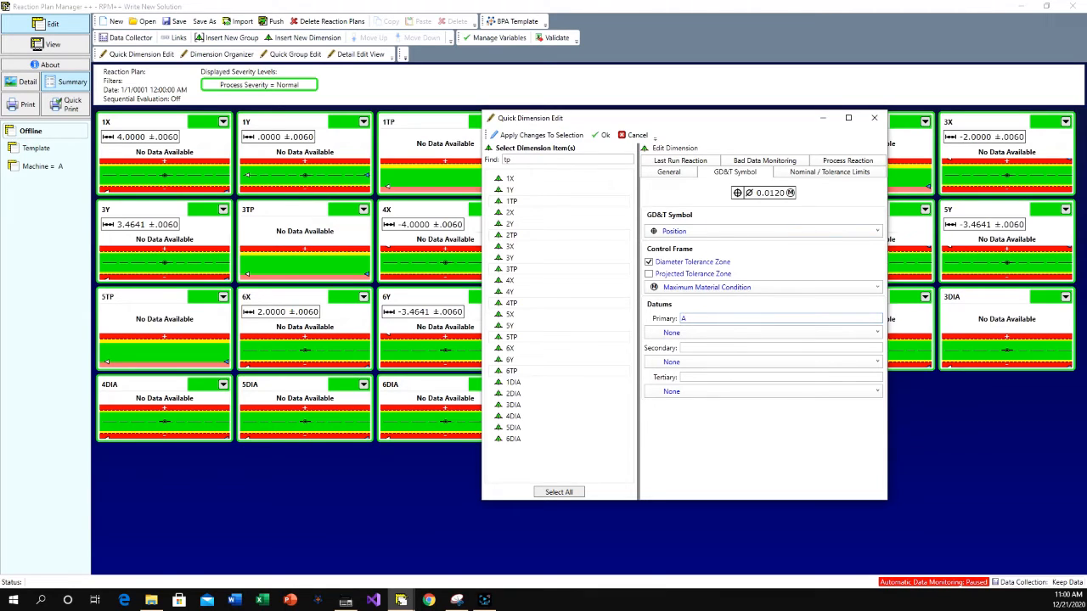
{"action": "left_click", "coordinate": [706, 345]}
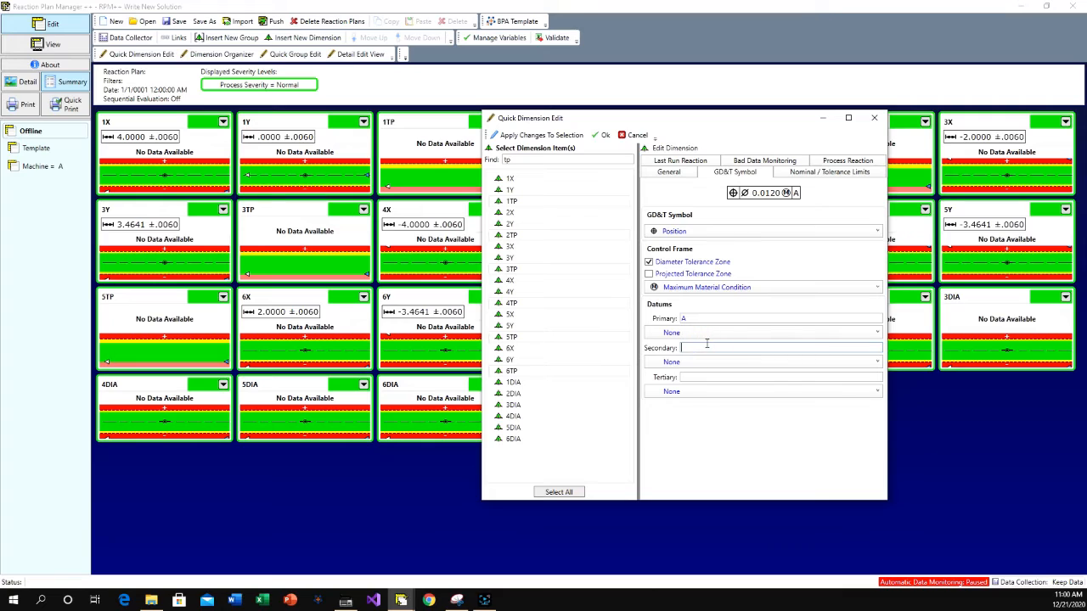
{"action": "left_click", "coordinate": [730, 376]}
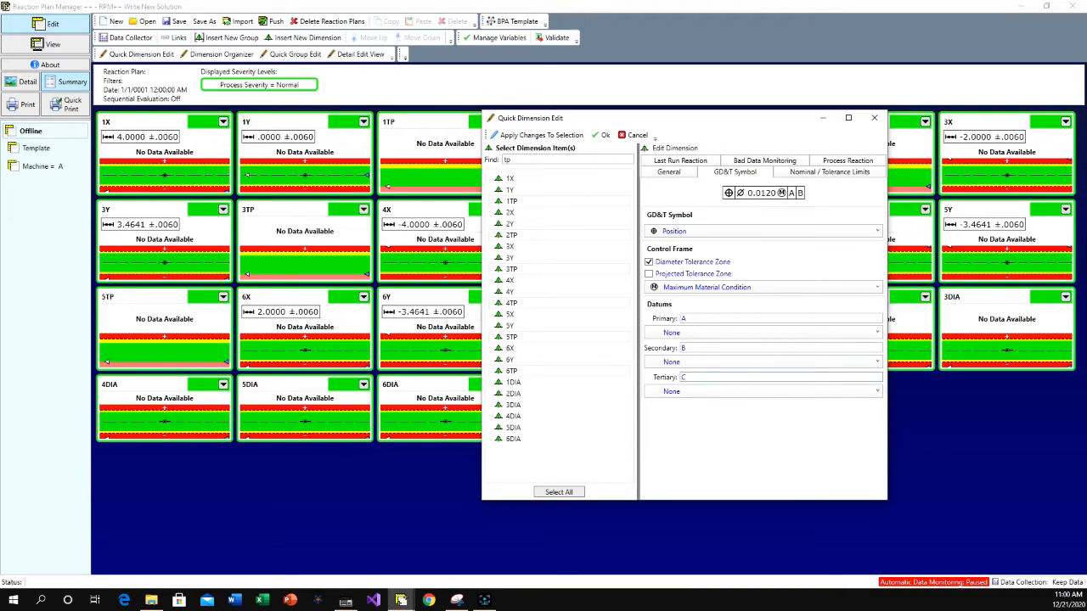
- Set the secondary and tertiary datums to Maximum Material Condition and apply the changes to the tp dimensions
{"action": "left_click", "coordinate": [767, 364]}
{"action": "left_click", "coordinate": [746, 386]}
{"action": "left_click", "coordinate": [755, 390]}
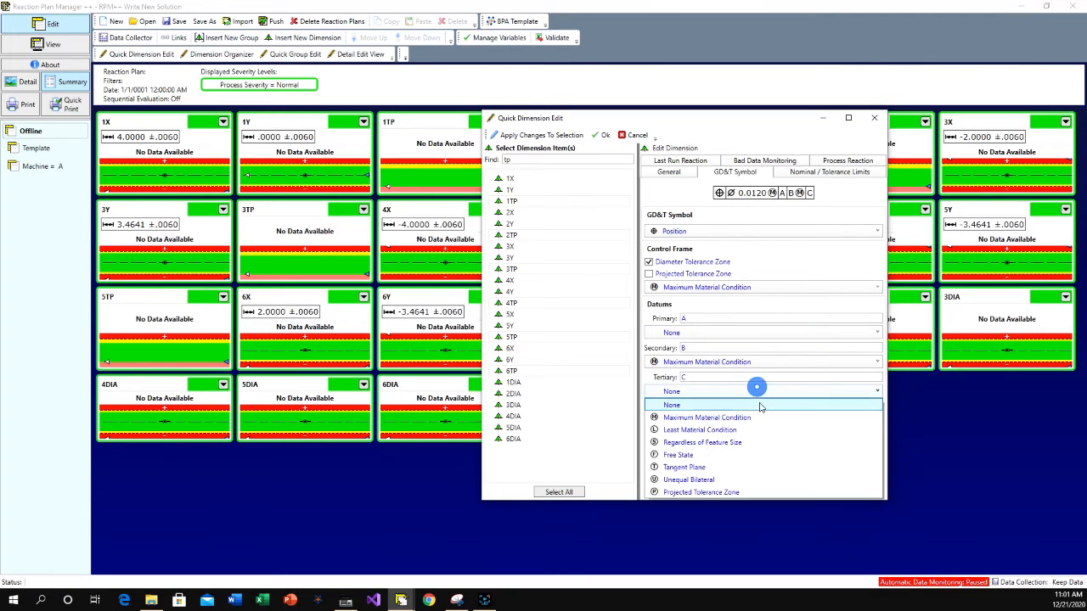
{"action": "left_click", "coordinate": [756, 417]}
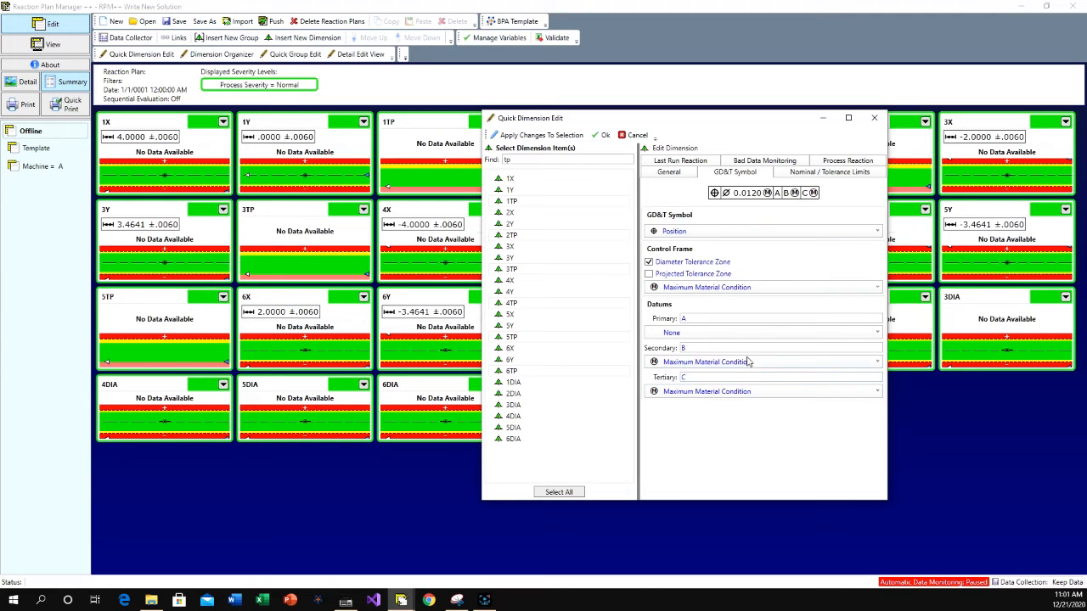
{"action": "left_click", "coordinate": [540, 135]}
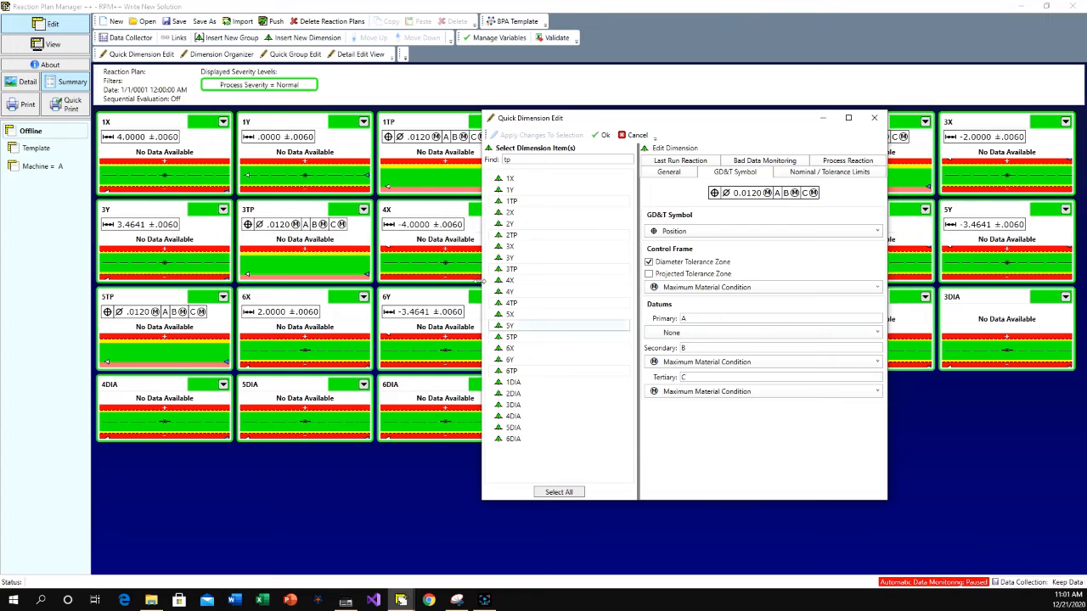
- Find the dia dimensions, set their GD&T symbol to Diameter, and apply and accept the edit
{"action": "left_click", "coordinate": [535, 160]}
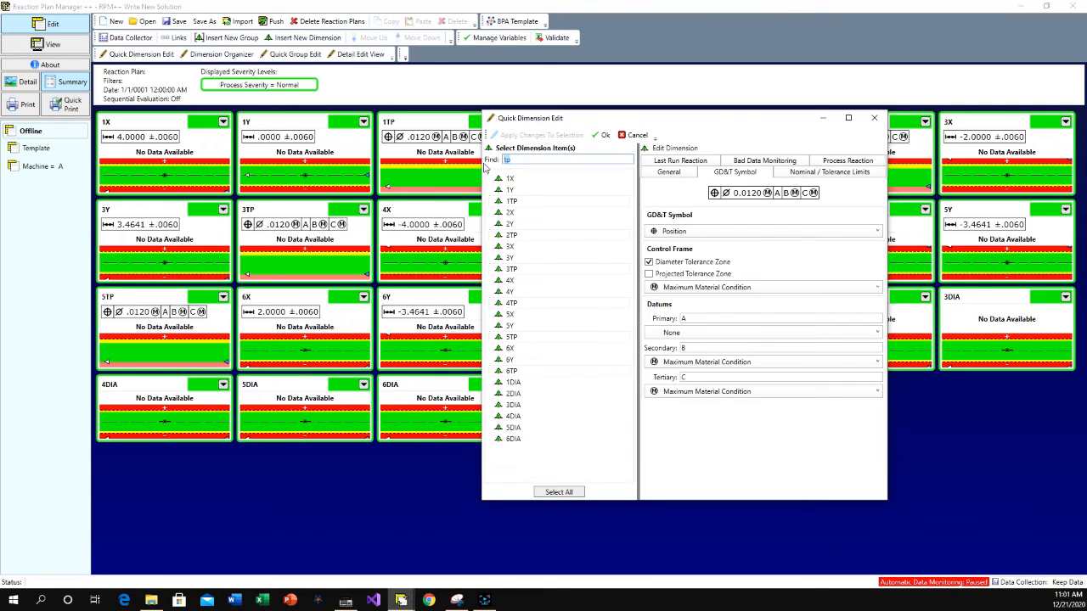
{"action": "type", "text": "dia"}
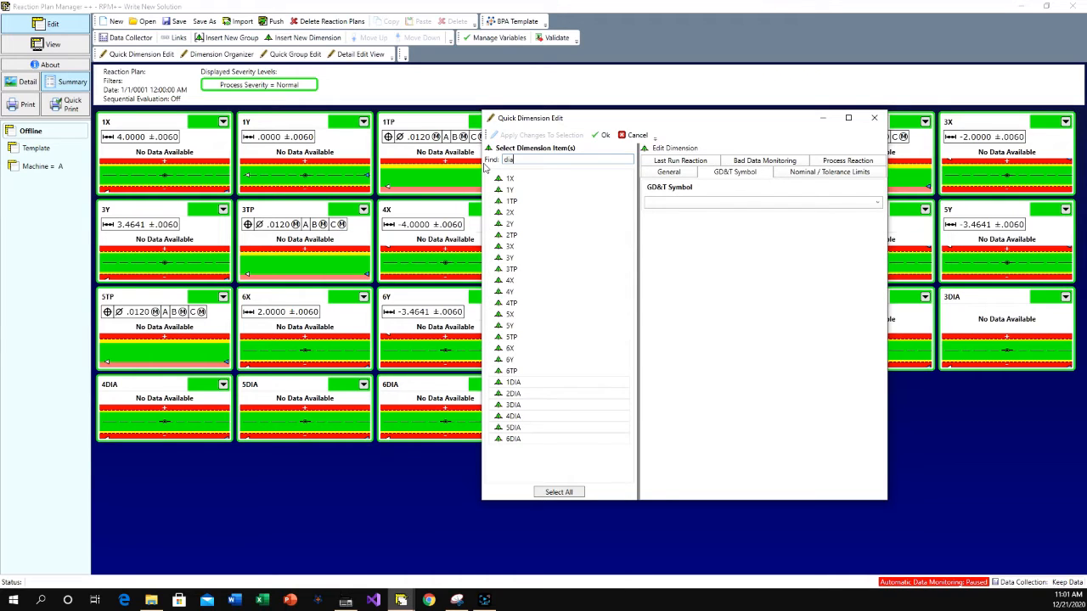
{"action": "left_click", "coordinate": [720, 204]}
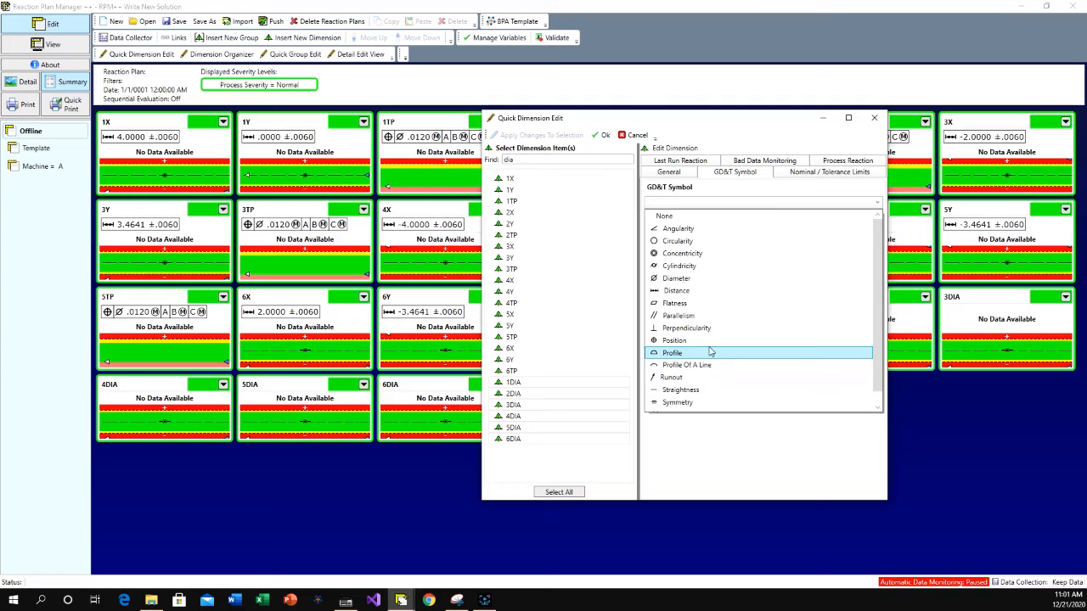
{"action": "left_click", "coordinate": [691, 277]}
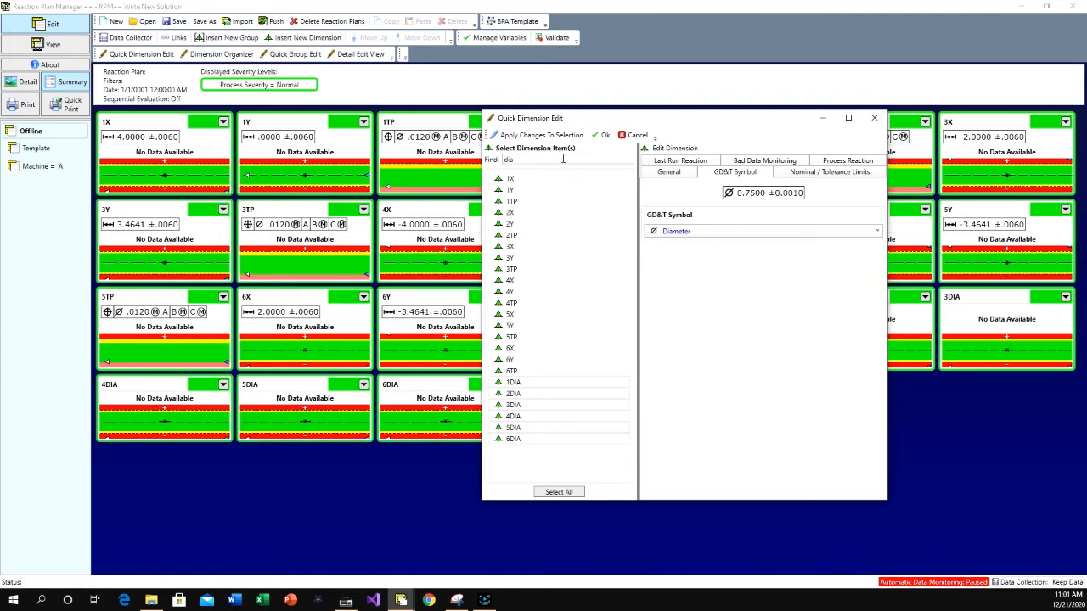
{"action": "left_click", "coordinate": [523, 135]}
{"action": "left_click", "coordinate": [601, 135]}
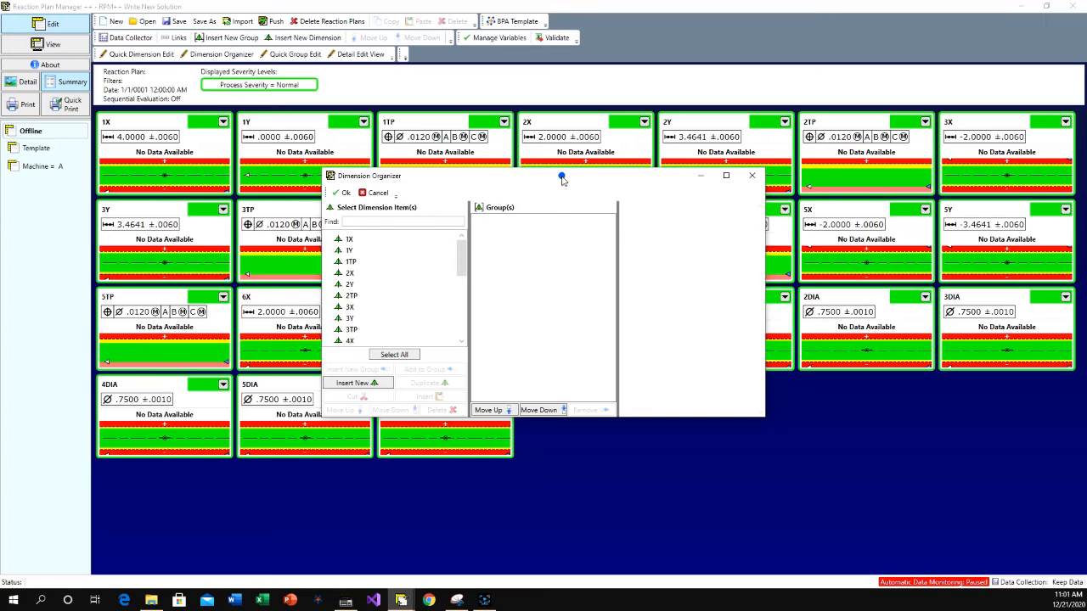
- Put all dimensions into a new group in the Dimension Organizer and name it Hole Pattern
{"action": "left_click_drag", "start_coordinate": [776, 394], "coordinate": [829, 488]}
{"action": "left_click", "coordinate": [416, 427]}
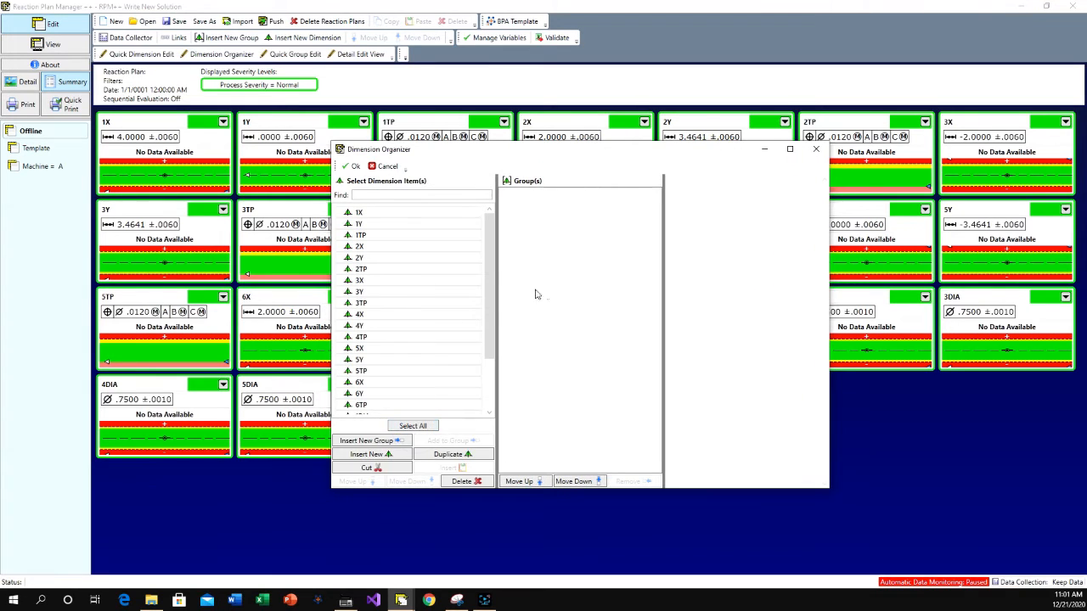
{"action": "left_click", "coordinate": [366, 440]}
{"action": "left_click", "coordinate": [540, 196]}
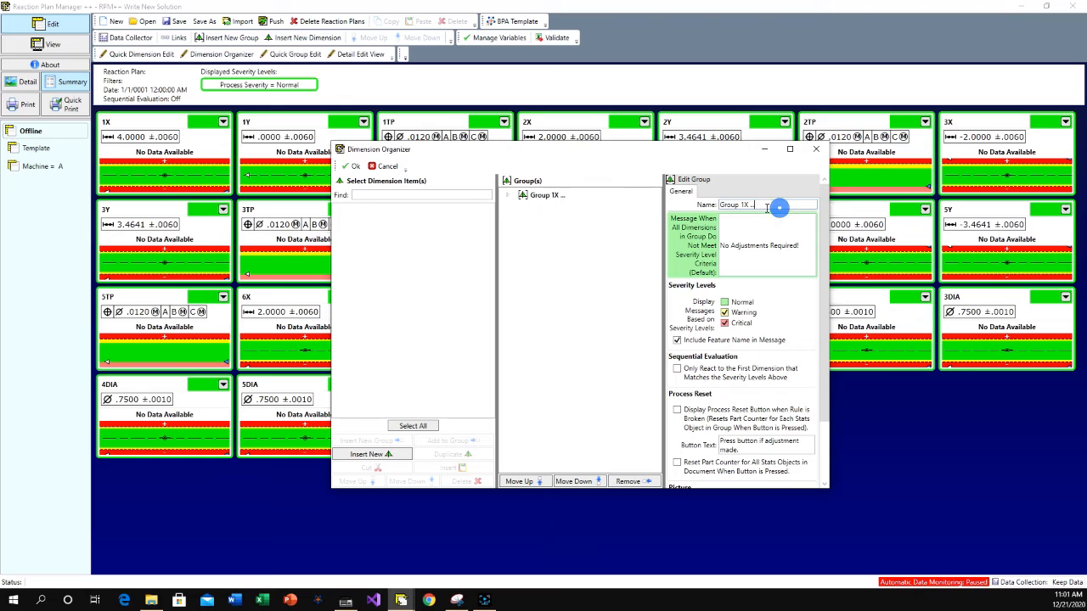
{"action": "type", "text": "Hole Pattern"}
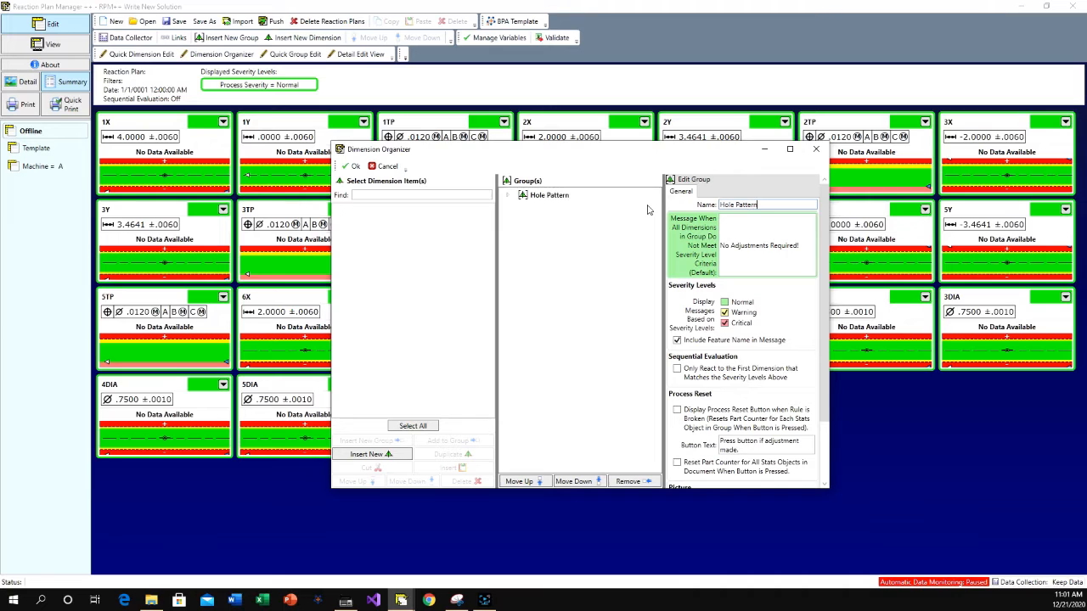
- Display the process reset button for the Hole Pattern group and add PartPic from the Desktop as its picture
{"action": "left_click_drag", "start_coordinate": [822, 280], "coordinate": [823, 396]}
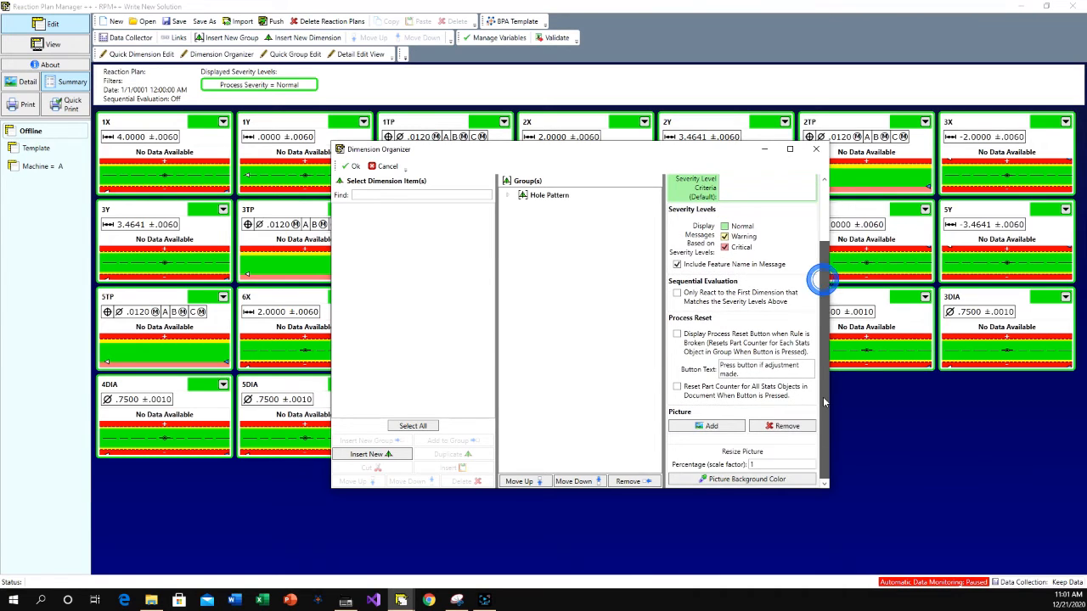
{"action": "left_click", "coordinate": [682, 337]}
{"action": "left_click", "coordinate": [711, 427]}
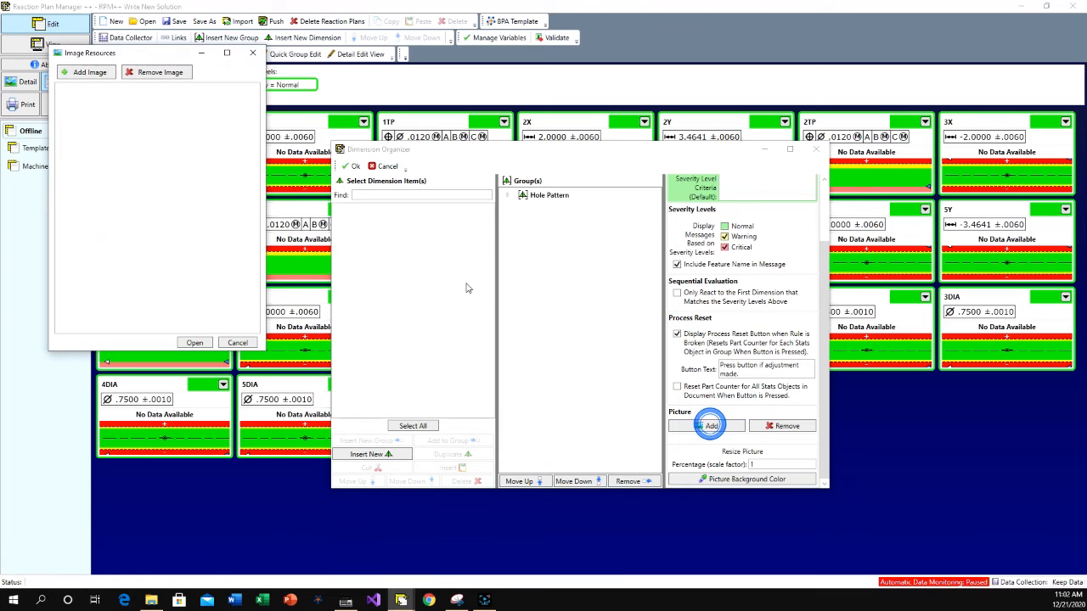
{"action": "left_click", "coordinate": [81, 72]}
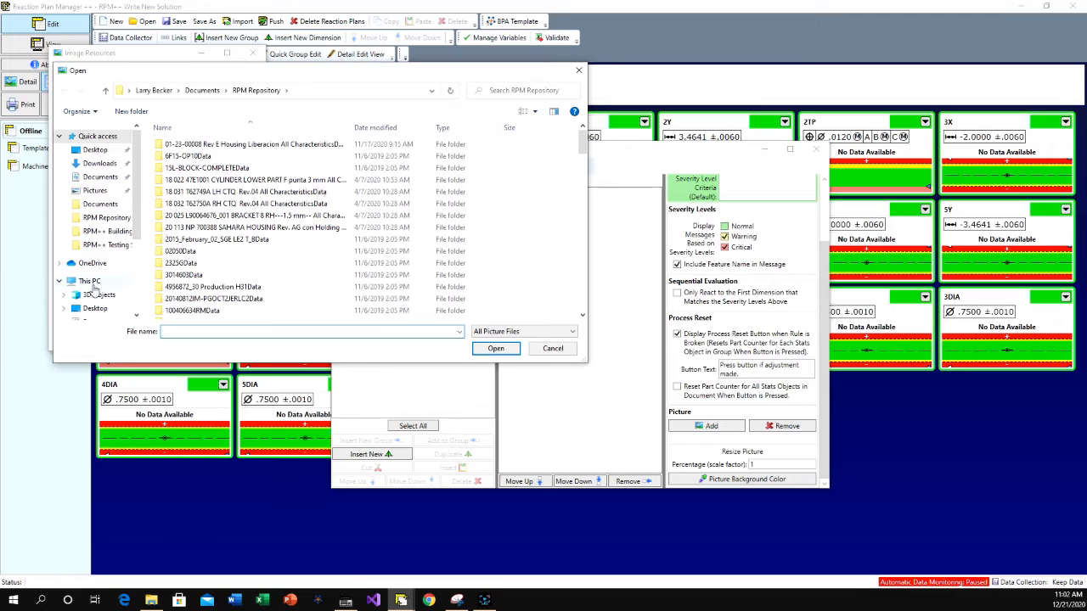
{"action": "left_click", "coordinate": [88, 308]}
{"action": "left_click", "coordinate": [244, 163]}
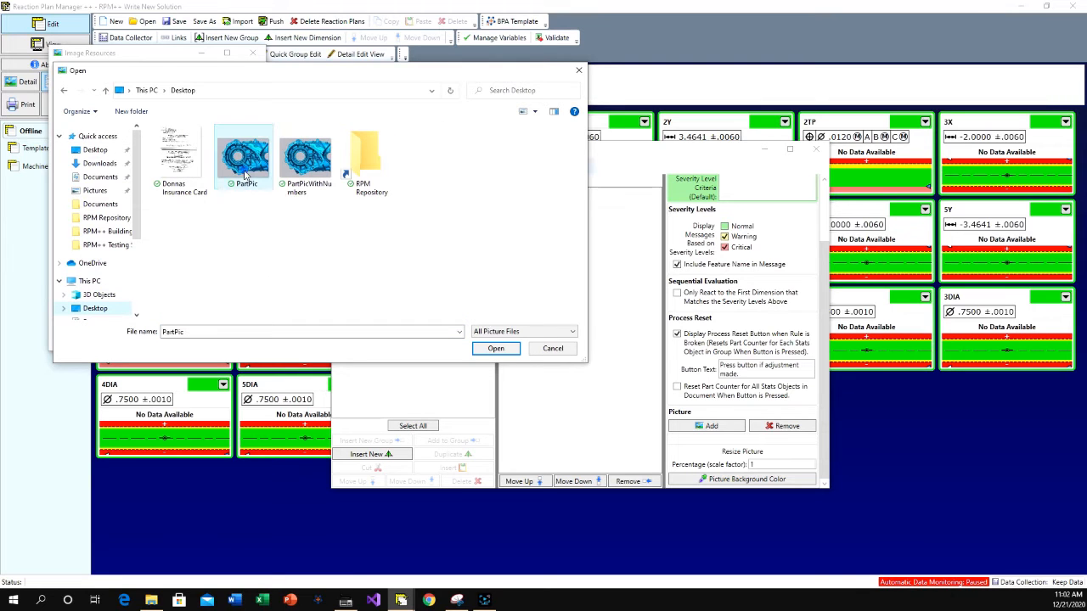
{"action": "left_click", "coordinate": [504, 351]}
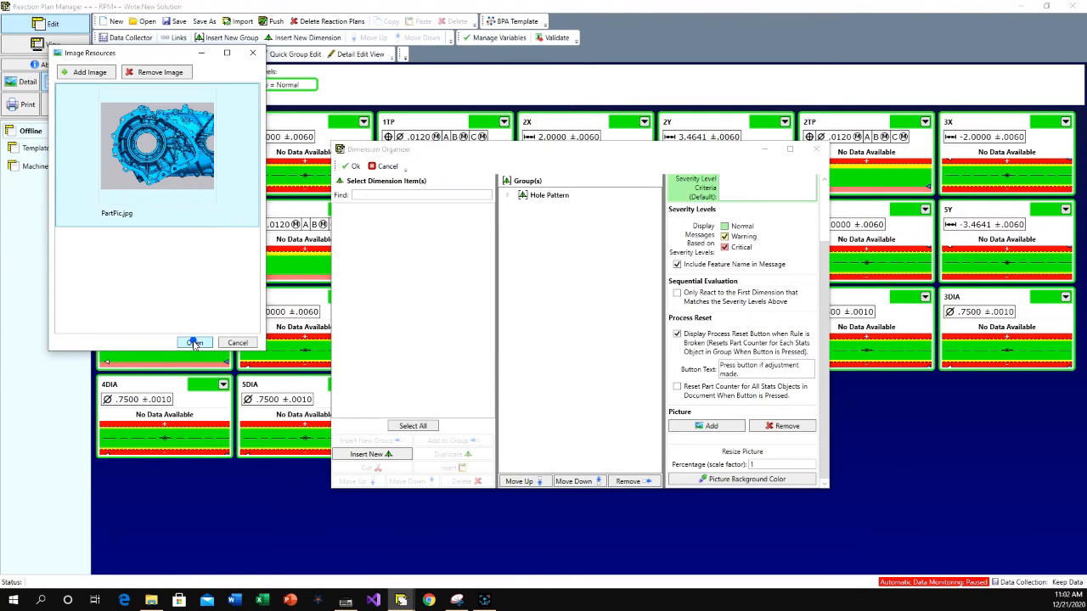
{"action": "left_click", "coordinate": [194, 344]}
- Set the group's picture background color to light gray and accept the organizer changes
{"action": "scroll", "coordinate": [764, 425], "scroll_direction": "down", "scroll_amount": 3}
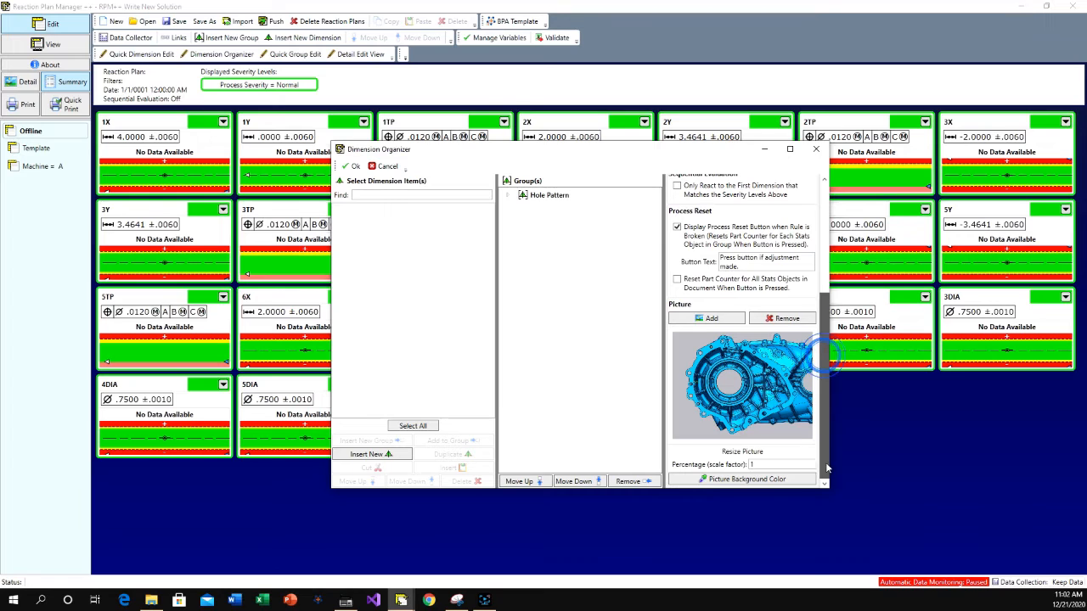
{"action": "left_click", "coordinate": [774, 480]}
{"action": "left_click", "coordinate": [564, 231]}
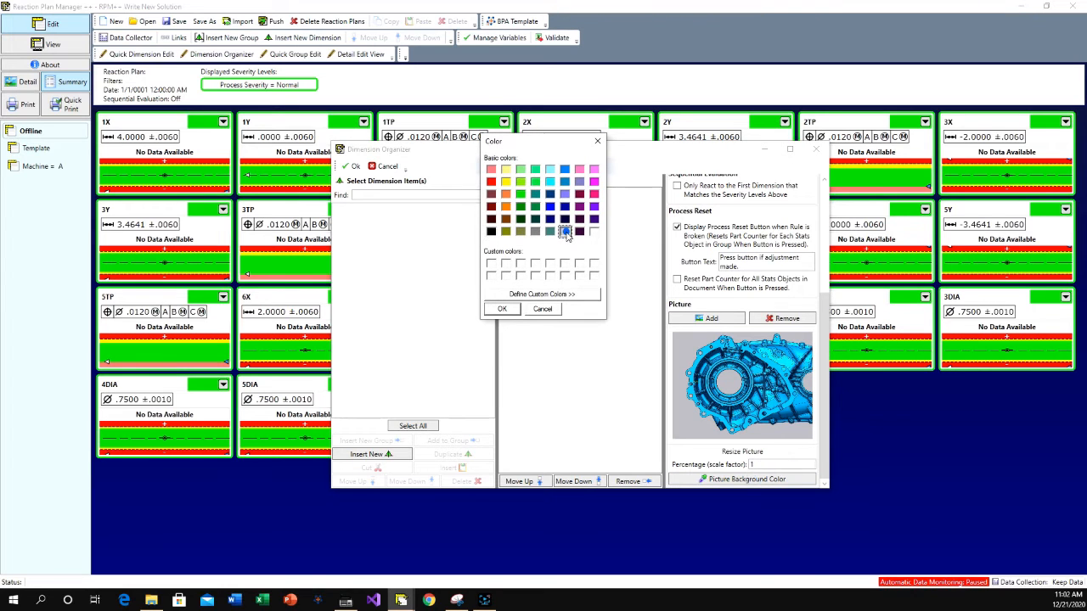
{"action": "left_click", "coordinate": [507, 310]}
{"action": "left_click", "coordinate": [351, 166]}
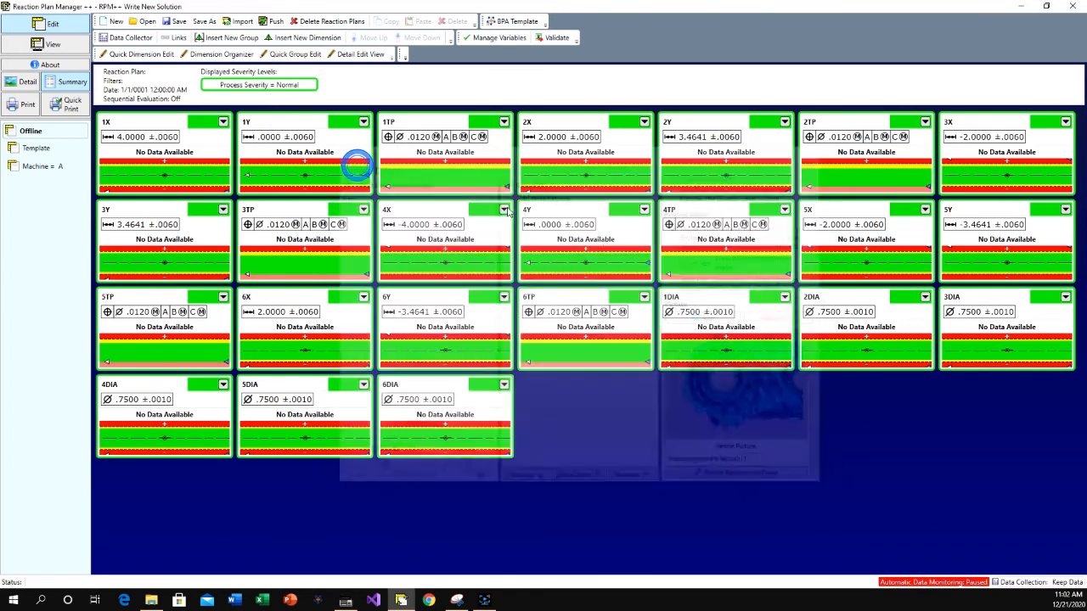
- In the detail edit view, find the dimensions containing 6 and insert them into a new container
{"action": "left_click", "coordinate": [369, 56]}
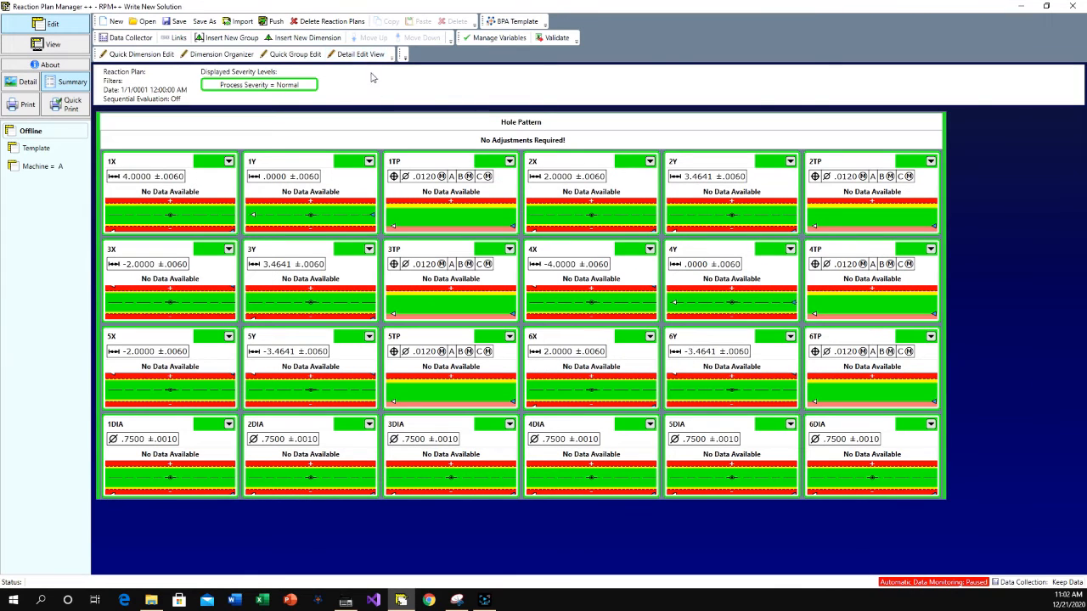
{"action": "left_click", "coordinate": [366, 59]}
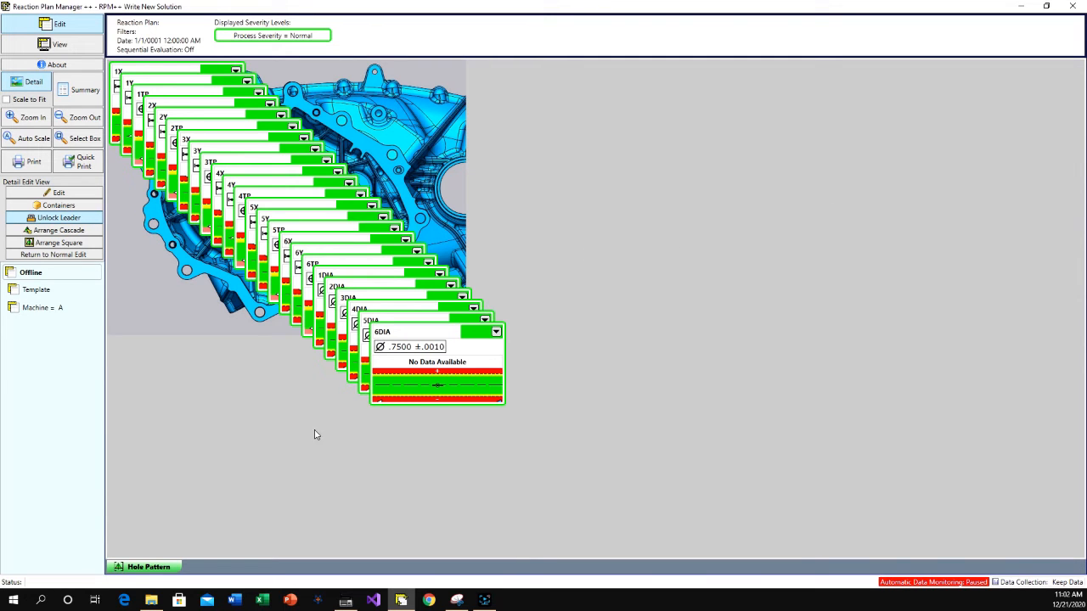
{"action": "left_click", "coordinate": [85, 205]}
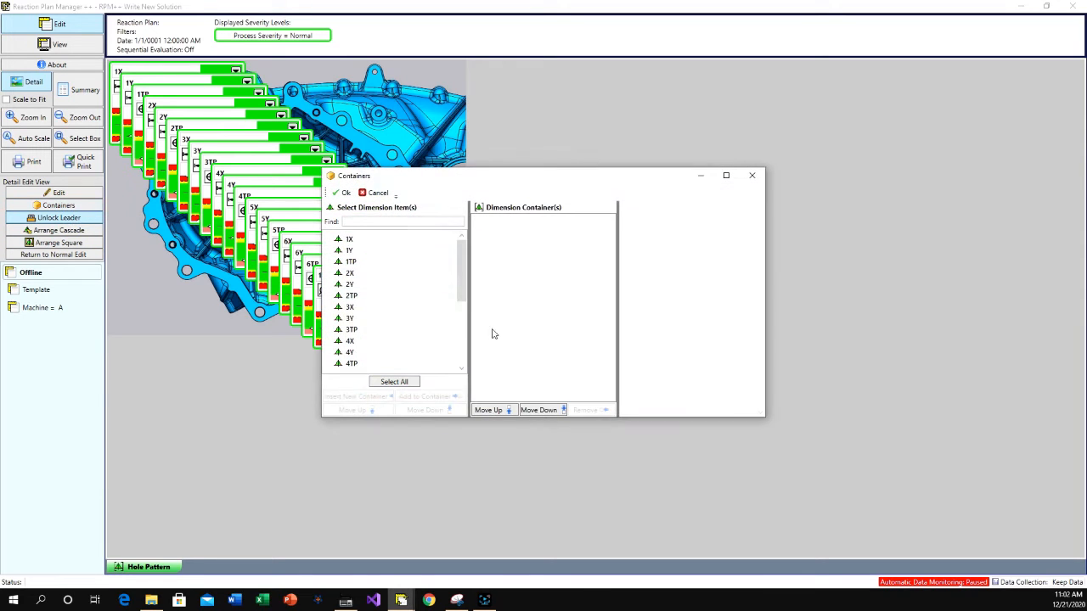
{"action": "left_click_drag", "start_coordinate": [483, 174], "coordinate": [560, 172]}
{"action": "left_click", "coordinate": [437, 218]}
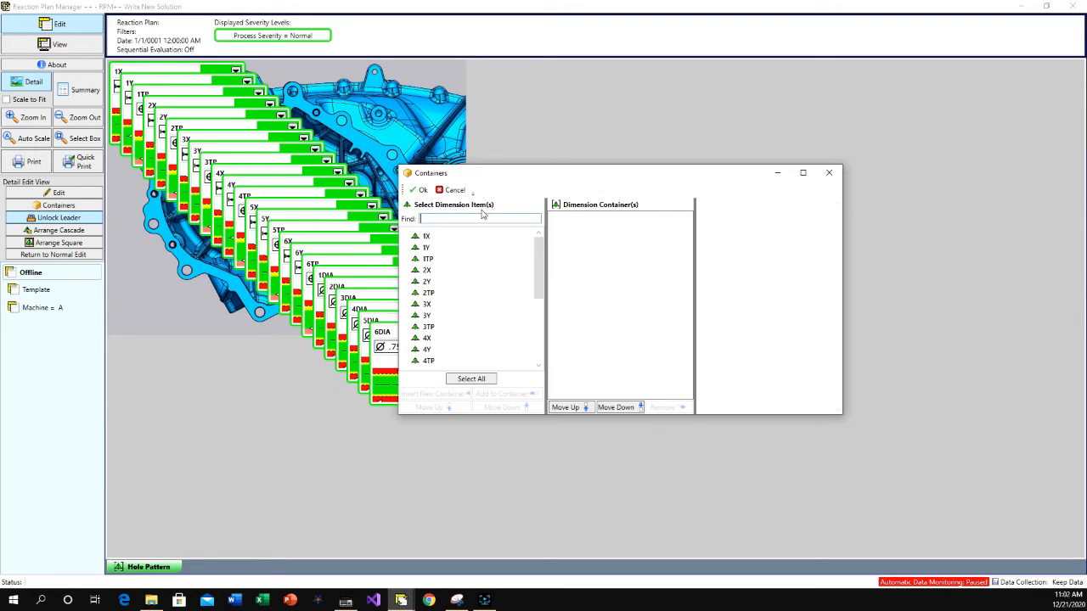
{"action": "type", "text": "6"}
{"action": "left_click", "coordinate": [450, 395]}
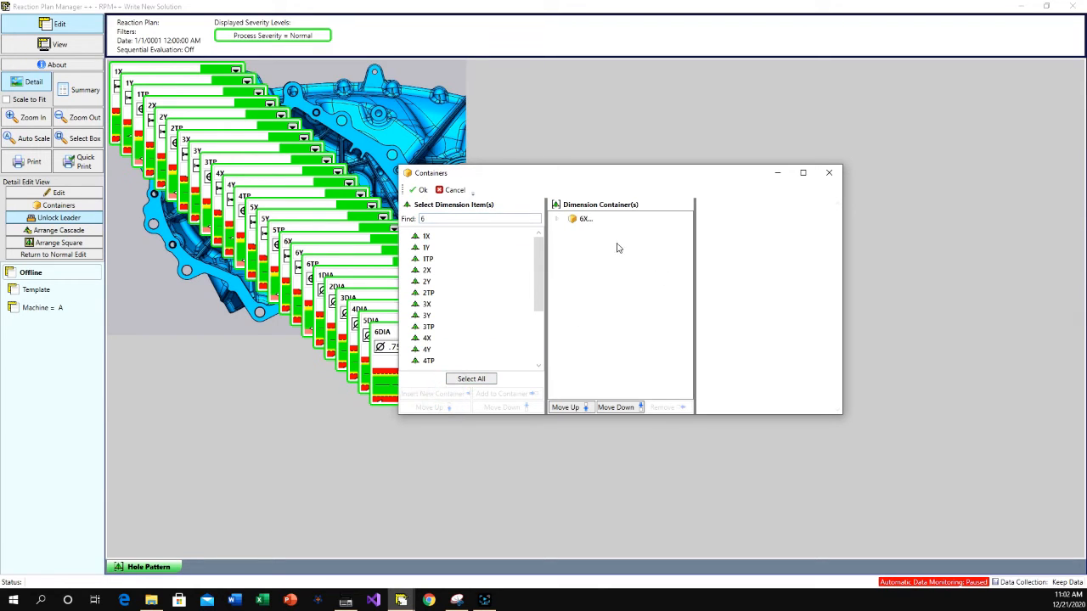
- Create one container for the dimensions containing 5 and another for those containing 4
{"action": "double_click", "coordinate": [456, 218]}
{"action": "type", "text": "5"}
{"action": "left_click", "coordinate": [429, 393]}
{"action": "double_click", "coordinate": [439, 218]}
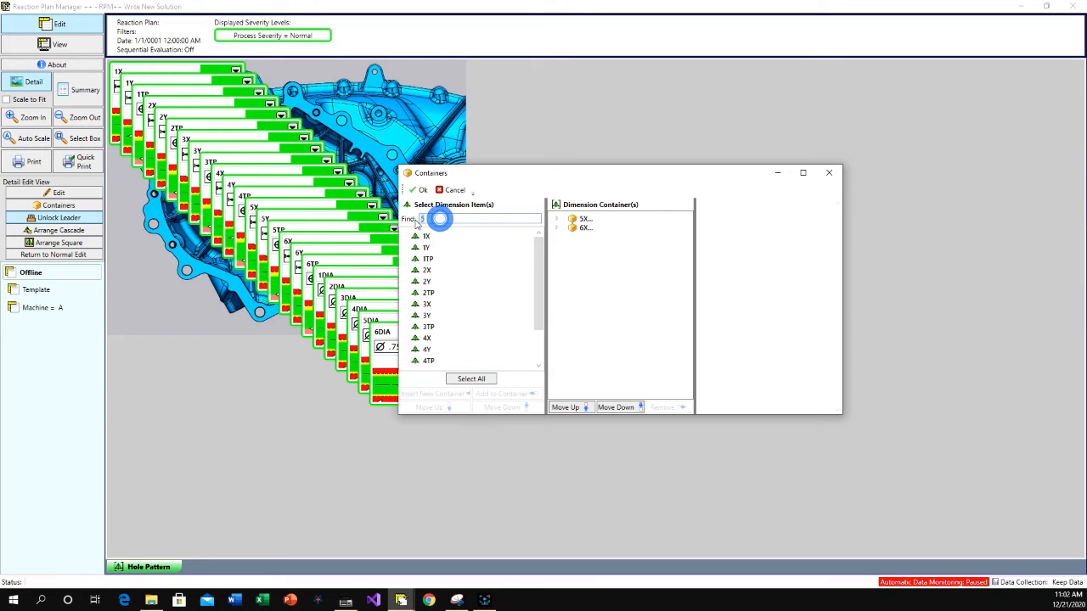
{"action": "type", "text": "4"}
{"action": "left_click", "coordinate": [437, 394]}
- Create separate containers for the dimensions containing 3, those containing 2, and all the remaining hole 1 dimensions
{"action": "double_click", "coordinate": [442, 218]}
{"action": "type", "text": "3"}
{"action": "left_click", "coordinate": [449, 394]}
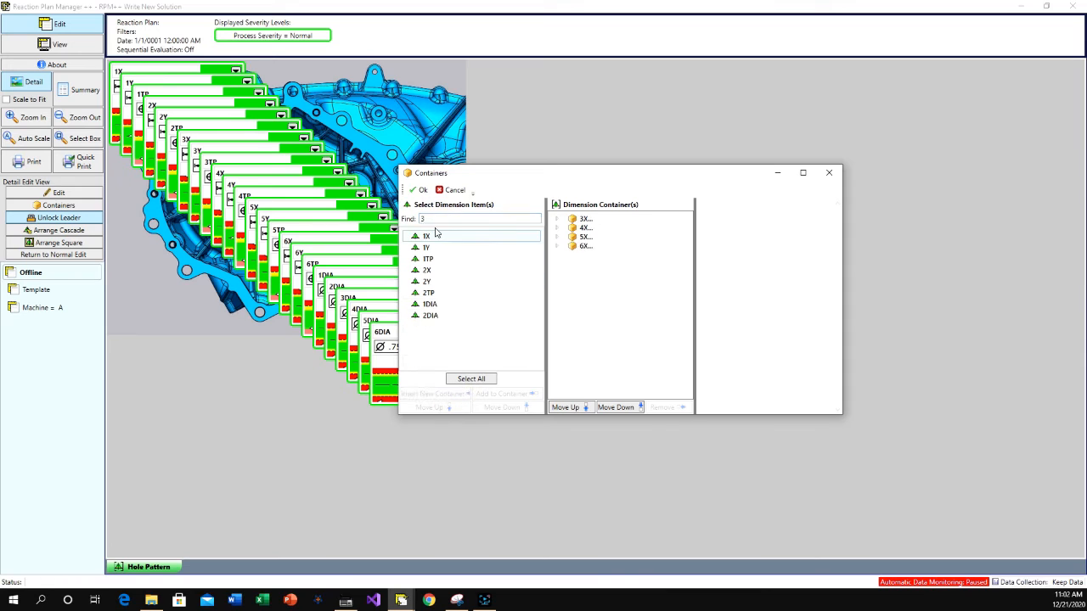
{"action": "double_click", "coordinate": [434, 219]}
{"action": "type", "text": "2"}
{"action": "left_click", "coordinate": [440, 396]}
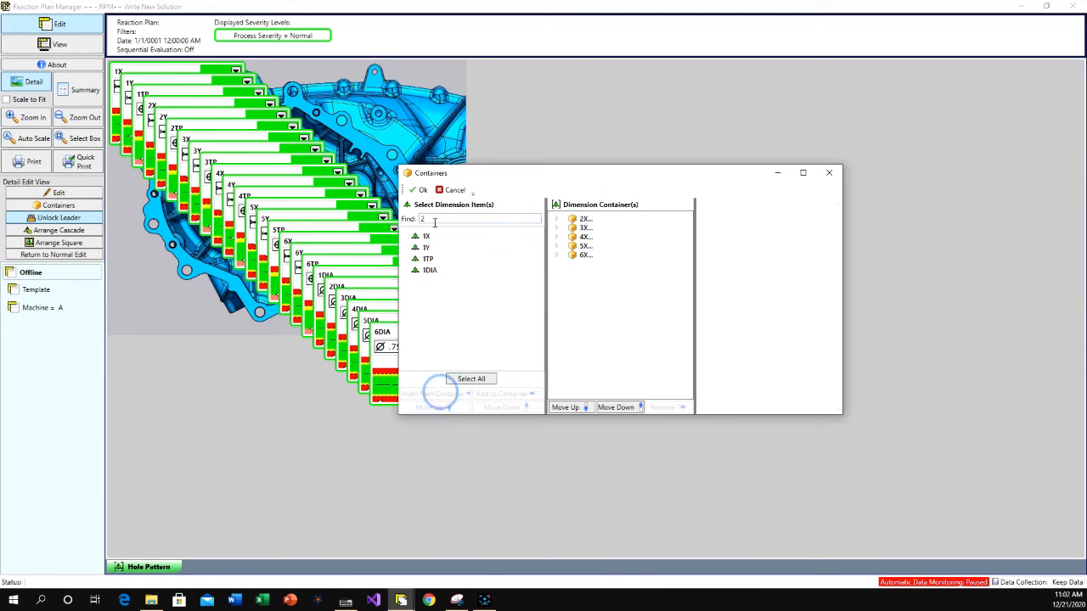
{"action": "left_click", "coordinate": [464, 379]}
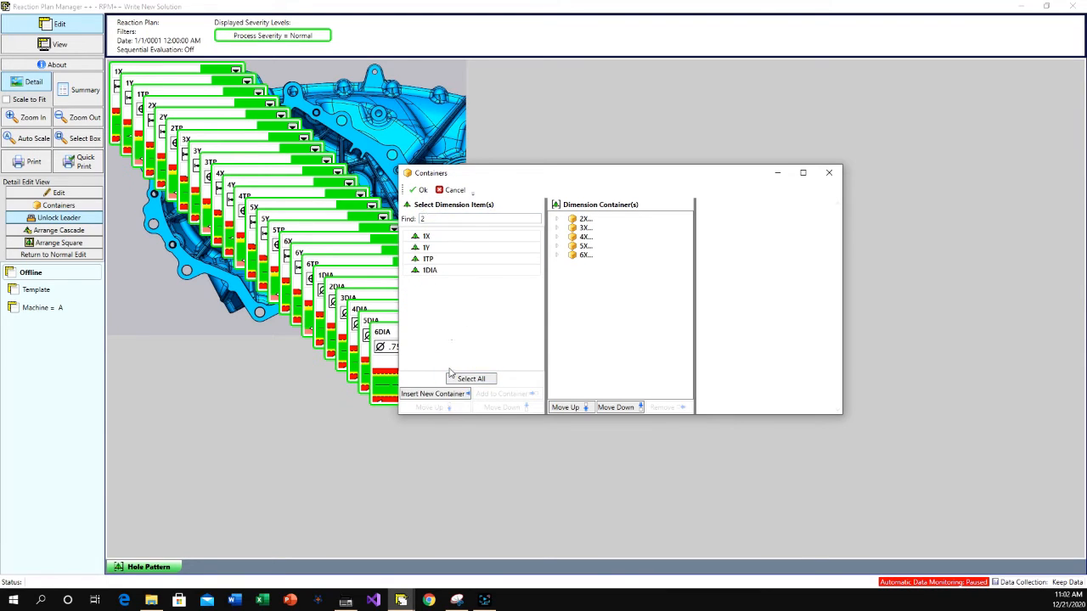
{"action": "left_click", "coordinate": [448, 394]}
- Rename the 1X container to Hole 1, show its header, turn off vertical orientation, and allow at most 2 dimensions along the axis
{"action": "left_click", "coordinate": [585, 219]}
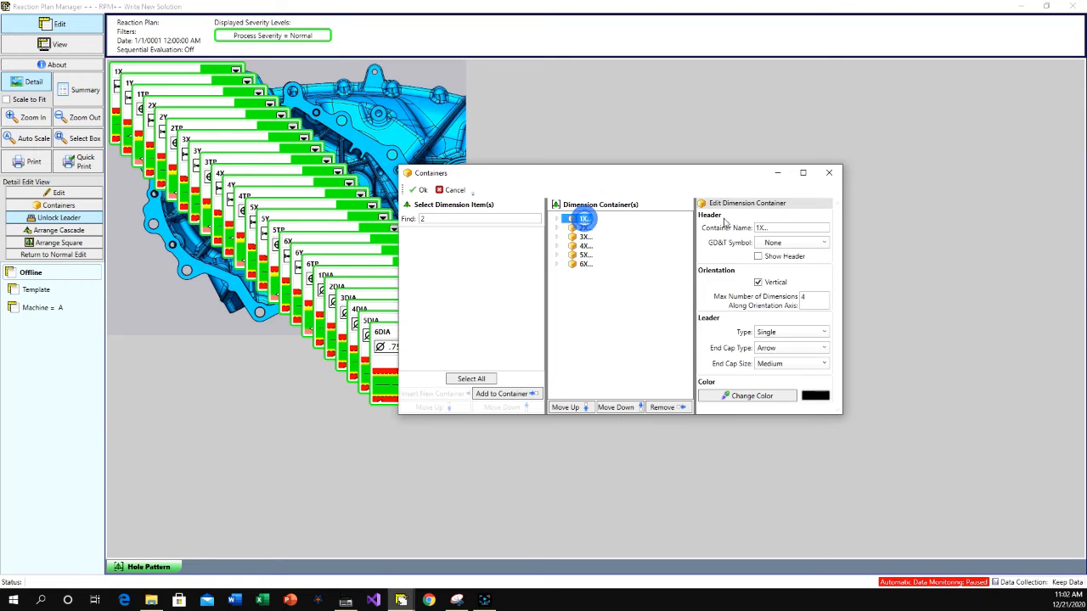
{"action": "left_click", "coordinate": [801, 226]}
{"action": "double_click", "coordinate": [800, 227]}
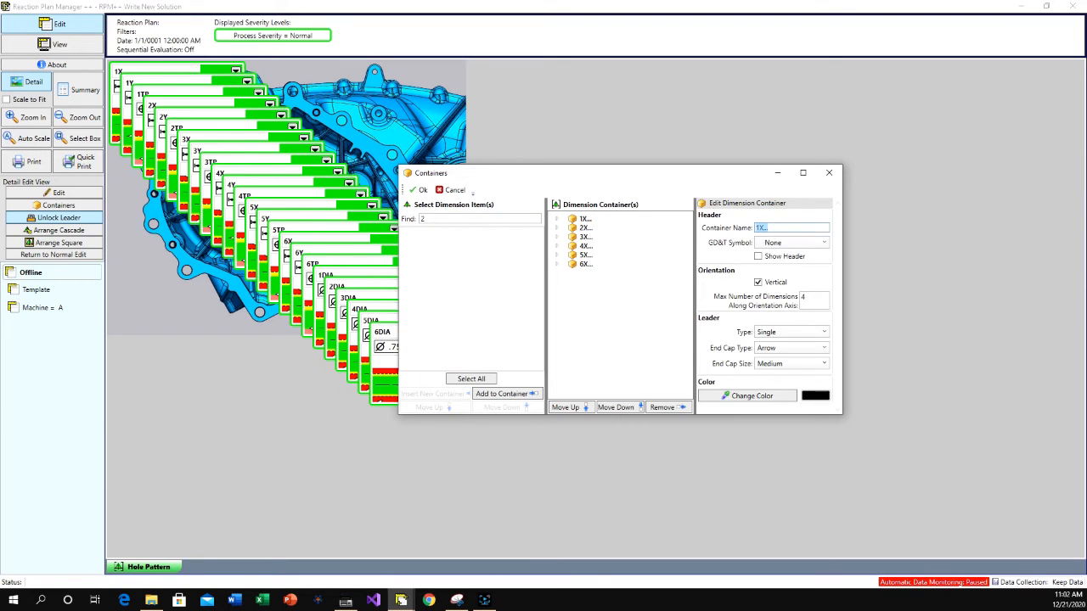
{"action": "type", "text": "Hole 1"}
{"action": "left_click", "coordinate": [758, 256]}
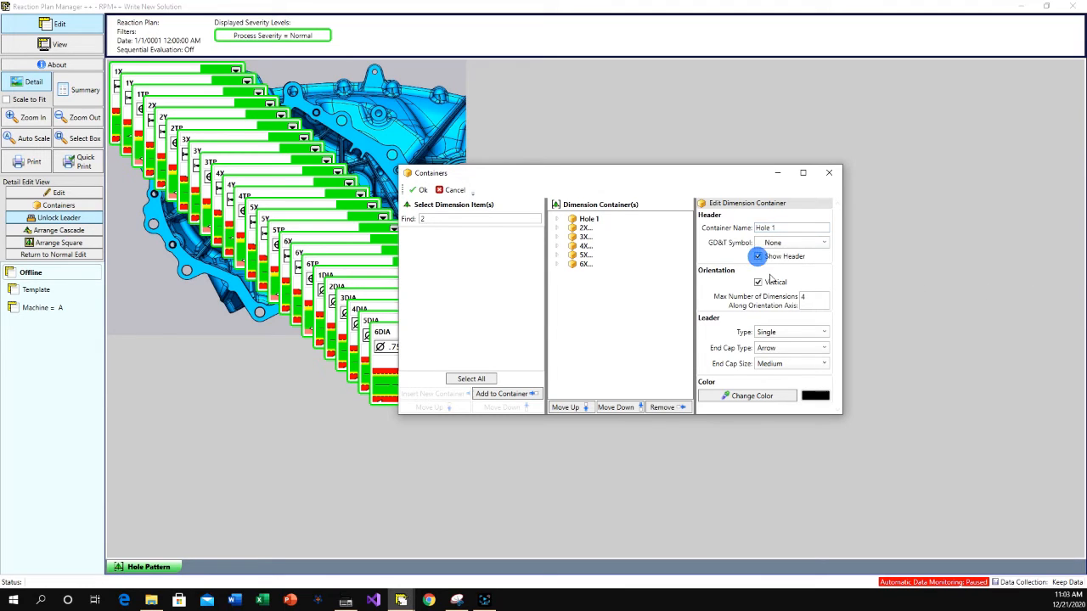
{"action": "left_click", "coordinate": [758, 282]}
{"action": "left_click", "coordinate": [808, 297]}
{"action": "type", "text": "2"}
- Rename the 2X container to Hole 2 with its header shown, vertical orientation off, and a maximum of 2 dimensions along the axis
{"action": "left_click", "coordinate": [584, 227]}
{"action": "double_click", "coordinate": [777, 227]}
{"action": "type", "text": "H"}
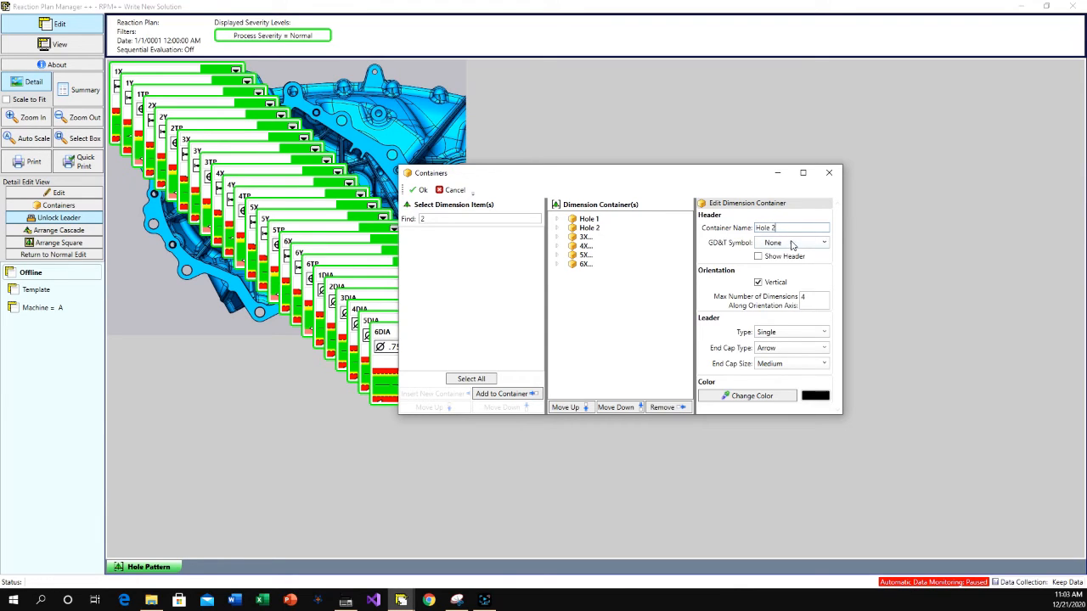
{"action": "left_click", "coordinate": [758, 256]}
{"action": "left_click", "coordinate": [758, 282]}
{"action": "left_click", "coordinate": [803, 297]}
- Rename the 3X container to Hole 3 with its header shown, vertical orientation off, and a maximum of 2 dimensions along the axis
{"action": "left_click", "coordinate": [584, 237]}
{"action": "left_click", "coordinate": [776, 227]}
{"action": "type", "text": "Ho"}
{"action": "left_click", "coordinate": [758, 257]}
{"action": "left_click", "coordinate": [758, 282]}
{"action": "left_click", "coordinate": [807, 298]}
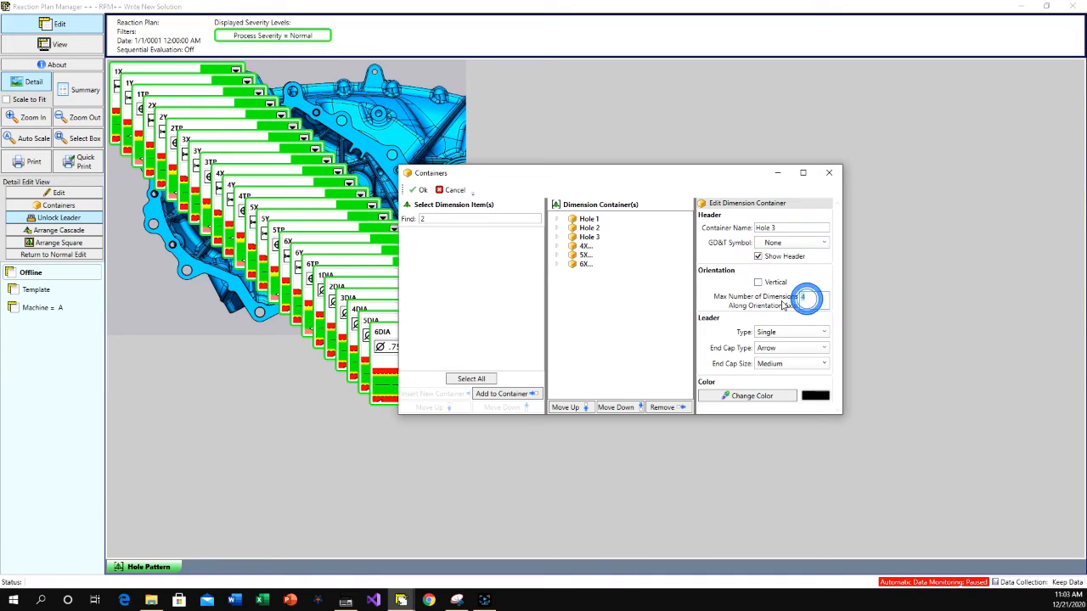
- Rename the 4X container to Hole 4 with its header shown, vertical orientation off, and a maximum of 2 dimensions along the axis
{"action": "left_click", "coordinate": [584, 245]}
{"action": "double_click", "coordinate": [791, 228]}
{"action": "type", "text": "Ho"}
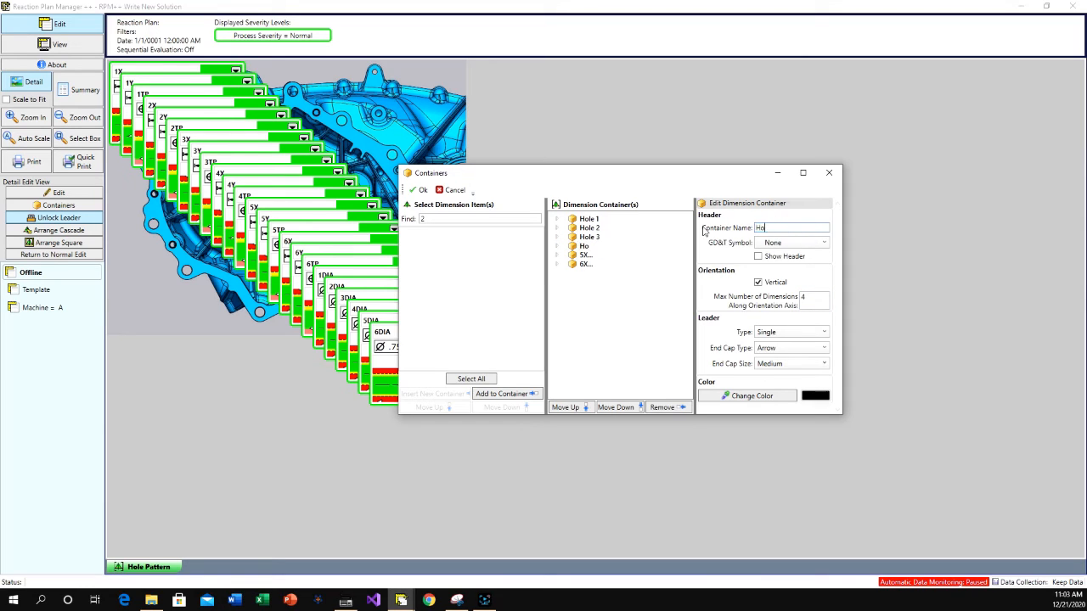
{"action": "left_click", "coordinate": [757, 256]}
{"action": "left_click", "coordinate": [767, 282]}
{"action": "double_click", "coordinate": [815, 298]}
{"action": "type", "text": "2"}
- Rename the 5X container to Hole 5 with its header shown, vertical orientation off, and a maximum of 2 dimensions along the axis
{"action": "left_click", "coordinate": [585, 256]}
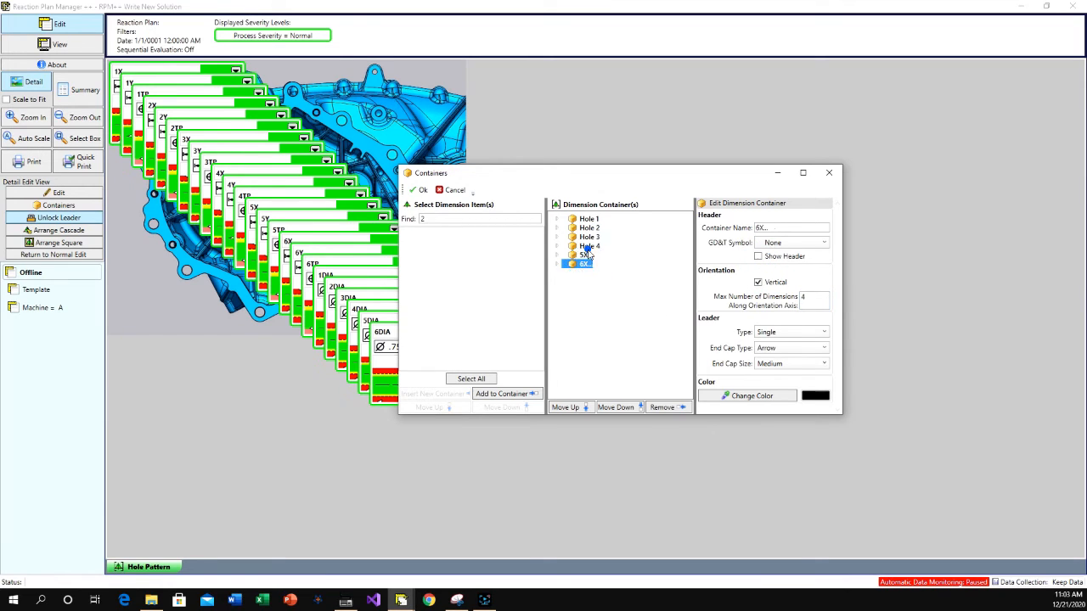
{"action": "double_click", "coordinate": [763, 225]}
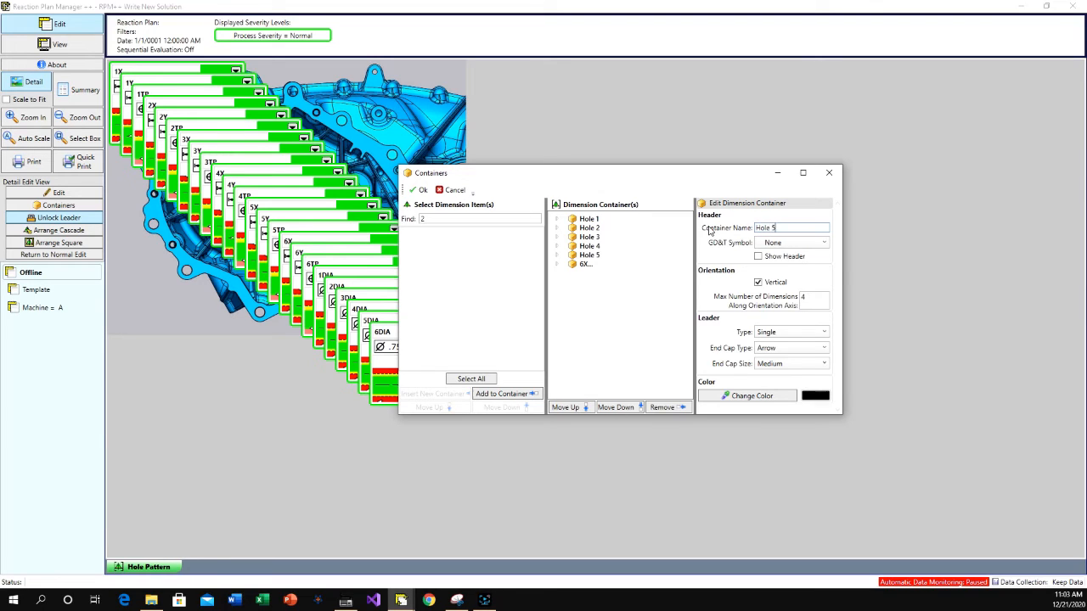
{"action": "left_click", "coordinate": [757, 257]}
{"action": "left_click", "coordinate": [757, 282]}
{"action": "double_click", "coordinate": [803, 297]}
- Name the 6X container Hole 6 with header shown, vertical off and maximum 2 dimensions along the axis, and accept the container changes
{"action": "left_click", "coordinate": [585, 263]}
{"action": "double_click", "coordinate": [774, 229]}
{"action": "type", "text": "H"}
{"action": "left_click", "coordinate": [758, 256]}
{"action": "left_click", "coordinate": [758, 281]}
{"action": "key", "text": "Tab"}
{"action": "type", "text": "2"}
{"action": "left_click", "coordinate": [420, 190]}
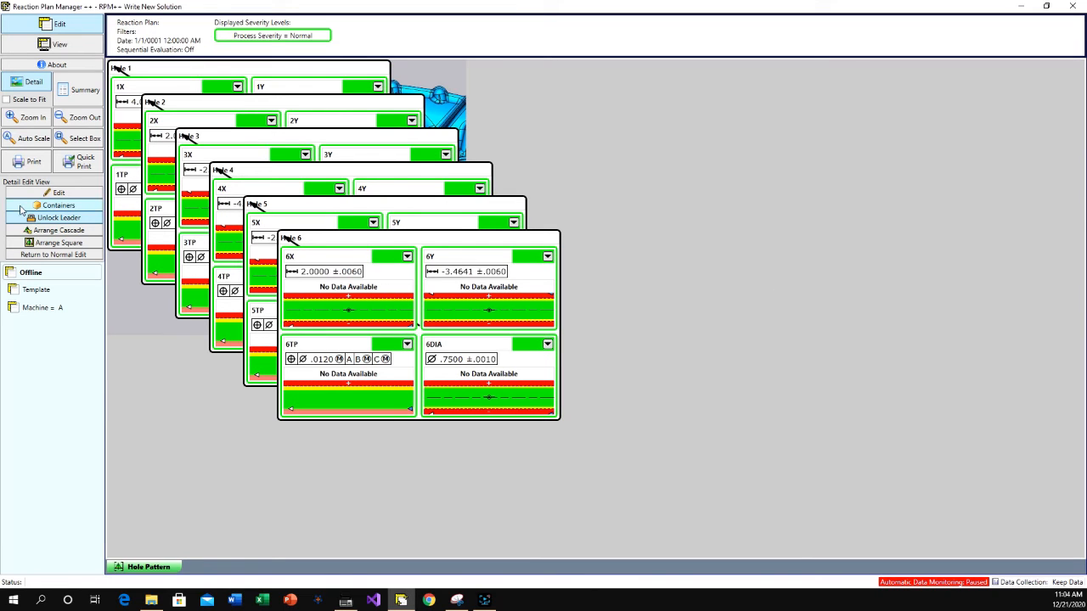
- Unlock the leaders and arrange the hole containers in a square around the part picture
{"action": "left_click", "coordinate": [84, 218]}
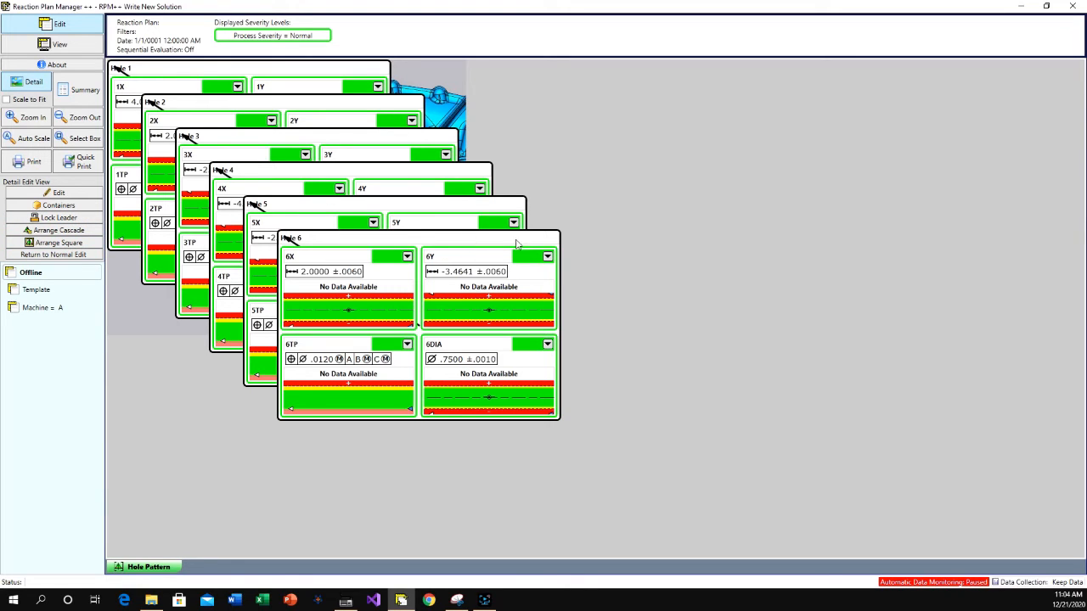
{"action": "left_click", "coordinate": [73, 255]}
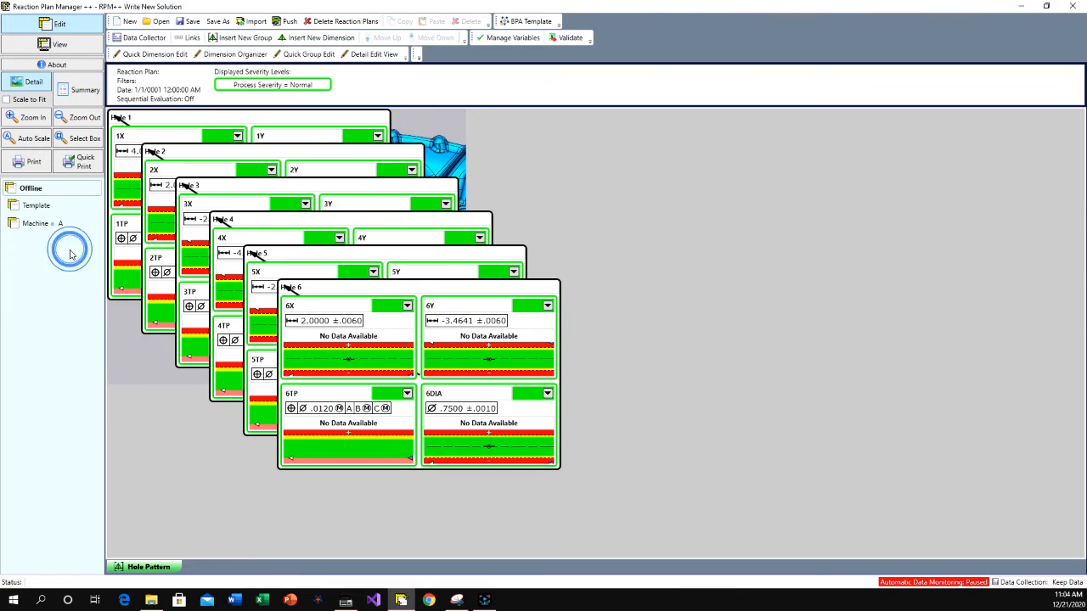
{"action": "left_click", "coordinate": [382, 49]}
{"action": "left_click", "coordinate": [83, 244]}
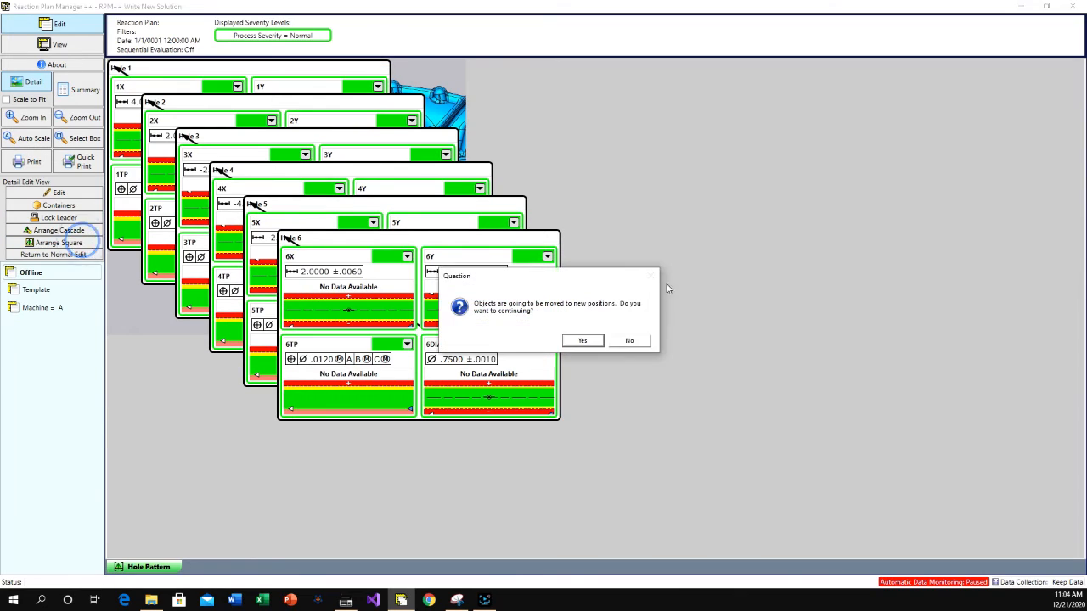
{"action": "left_click", "coordinate": [583, 341]}
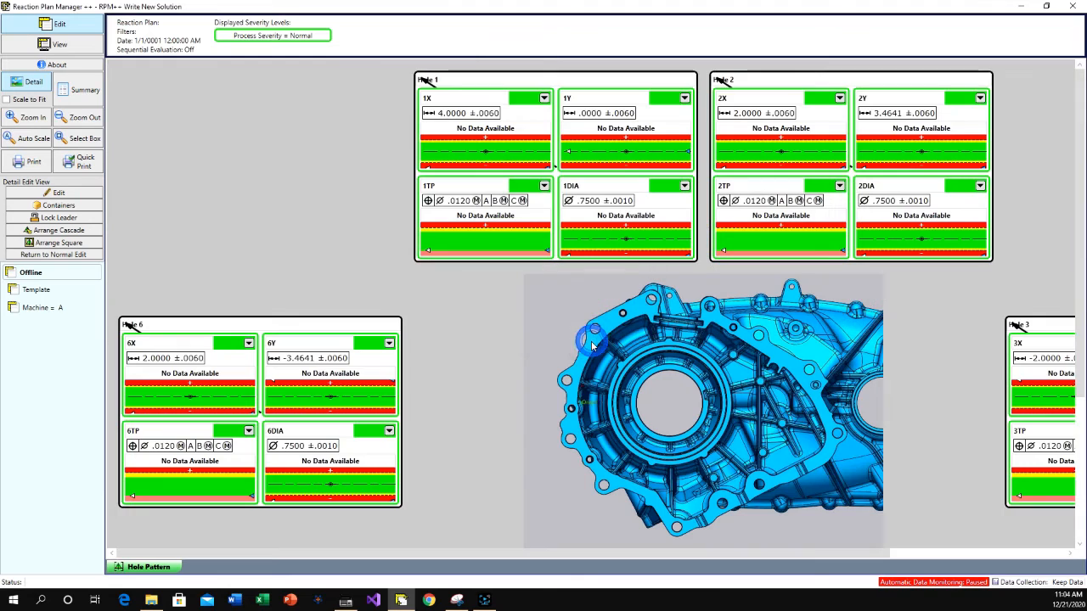
{"action": "left_click", "coordinate": [24, 138]}
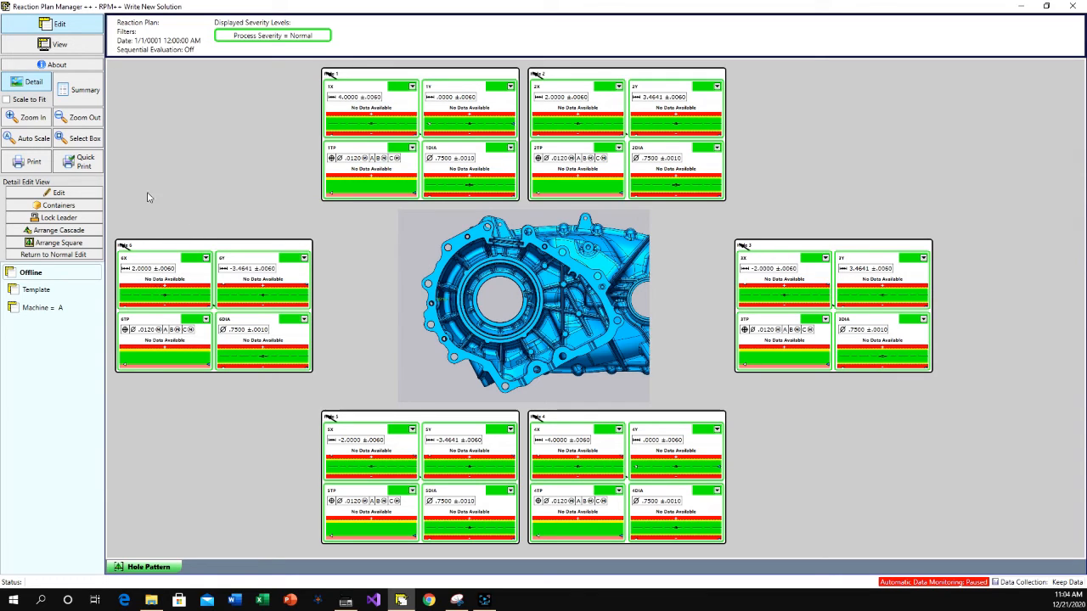
- Point the Hole 5 leader at the small hole on the flange's lower left and the Hole 4 leader at the one on its right side
{"action": "left_click", "coordinate": [77, 138]}
{"action": "left_click_drag", "start_coordinate": [117, 183], "coordinate": [564, 439]}
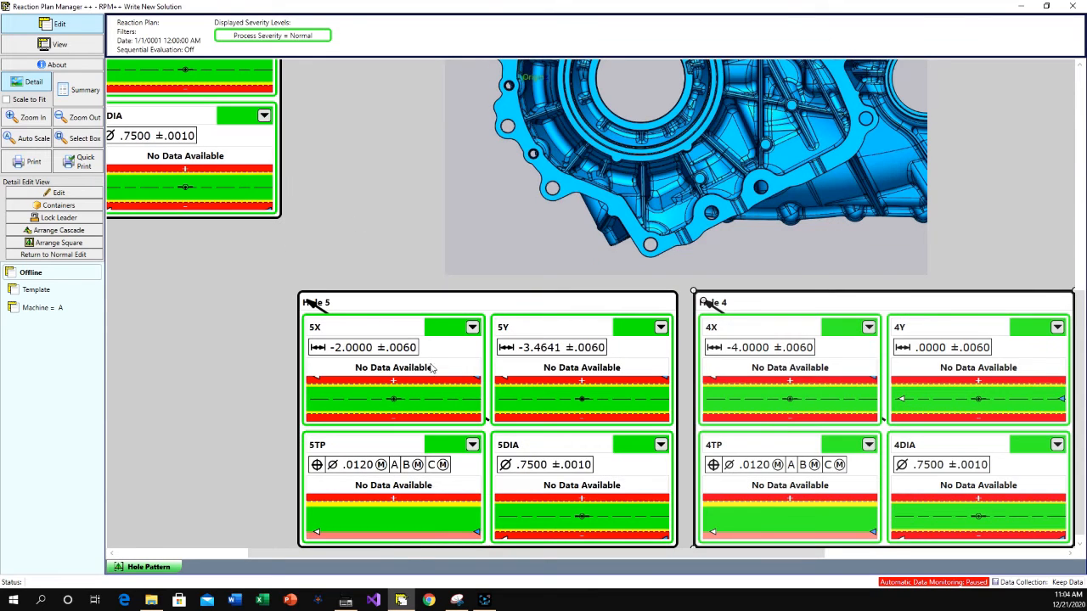
{"action": "scroll", "coordinate": [432, 368], "scroll_direction": "up", "scroll_amount": 4}
{"action": "left_click", "coordinate": [434, 447]}
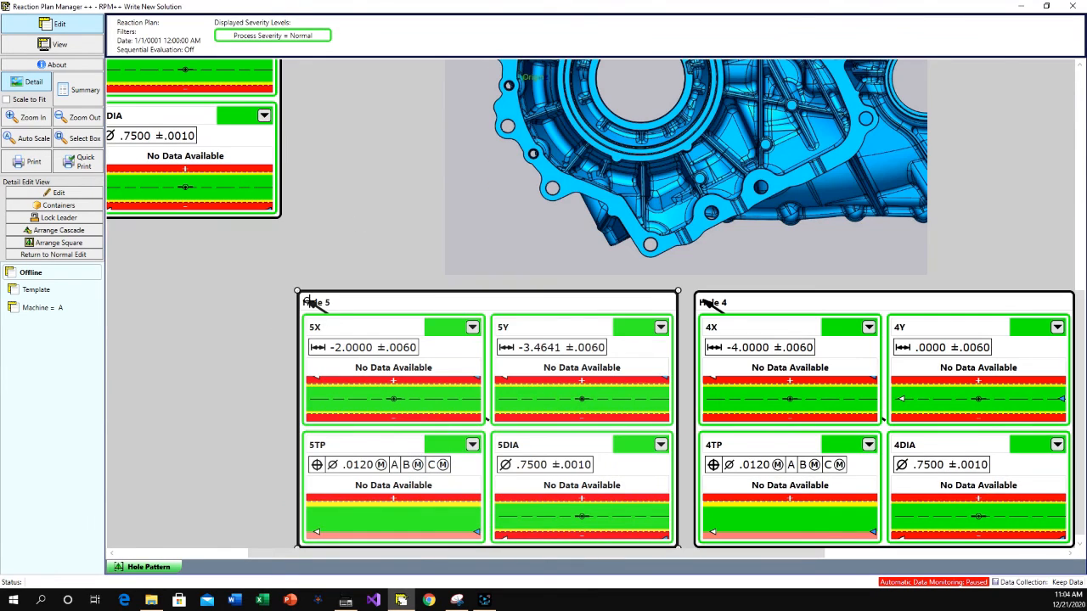
{"action": "left_click_drag", "start_coordinate": [312, 301], "coordinate": [531, 154]}
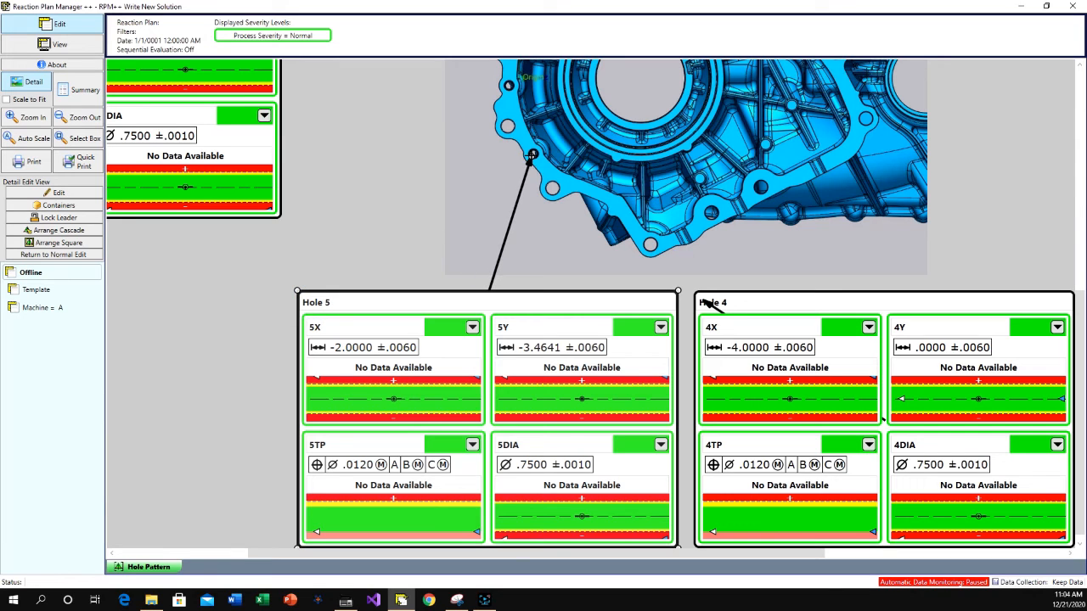
{"action": "left_click", "coordinate": [739, 346]}
{"action": "left_click_drag", "start_coordinate": [703, 299], "coordinate": [821, 127]}
{"action": "scroll", "coordinate": [837, 159], "scroll_direction": "up", "scroll_amount": 2}
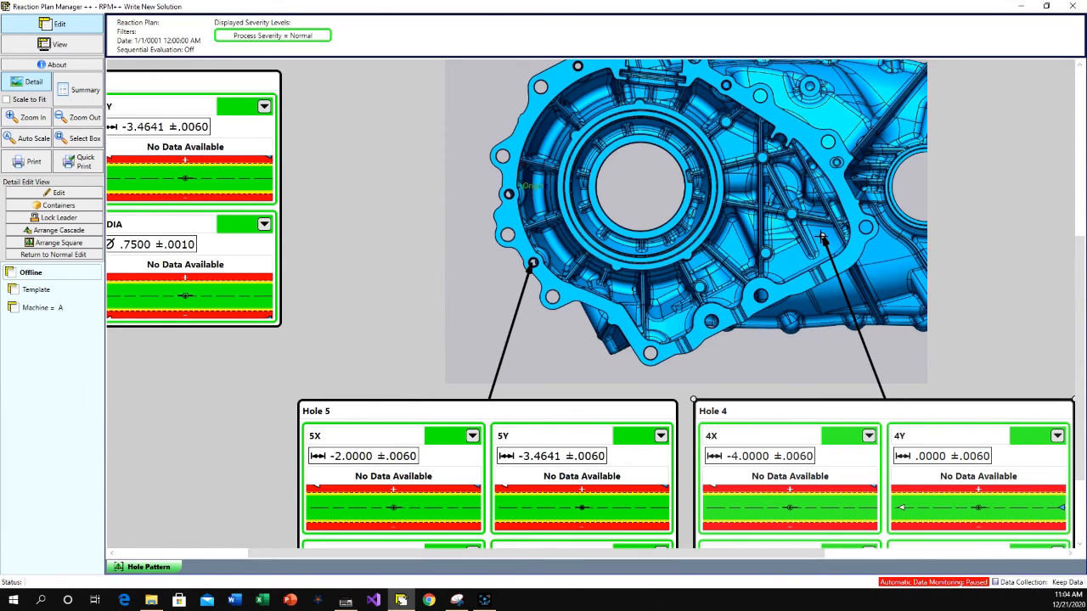
{"action": "left_click_drag", "start_coordinate": [822, 236], "coordinate": [836, 163]}
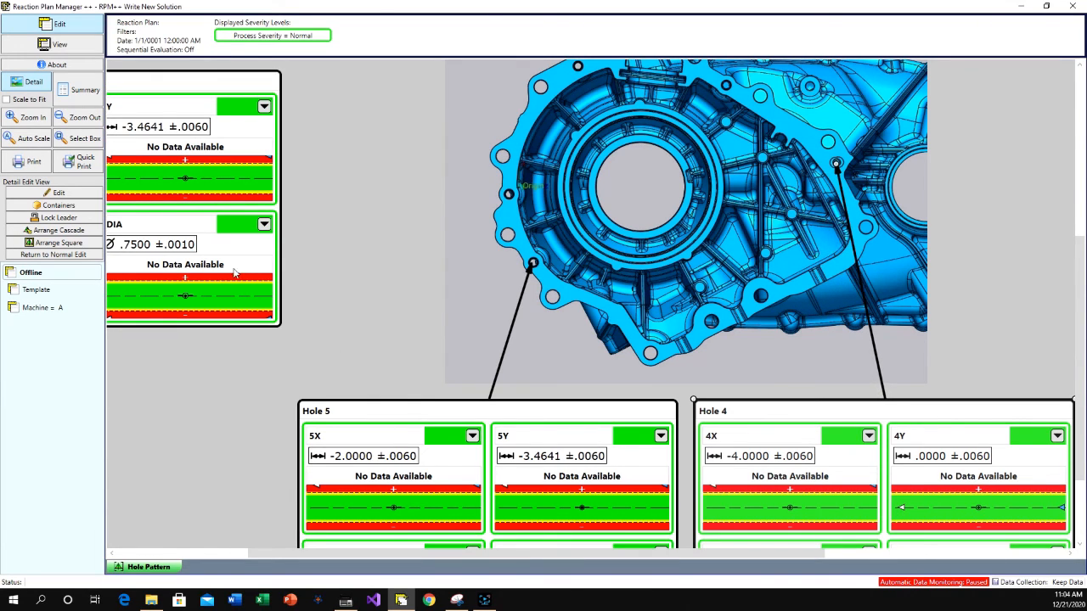
- Attach the Hole 6 leader to the small hole on the flange's left edge and the Hole 1 leader to the upper-left one
{"action": "scroll", "coordinate": [235, 272], "scroll_direction": "up", "scroll_amount": 2}
{"action": "scroll", "coordinate": [178, 263], "scroll_direction": "left", "scroll_amount": 4}
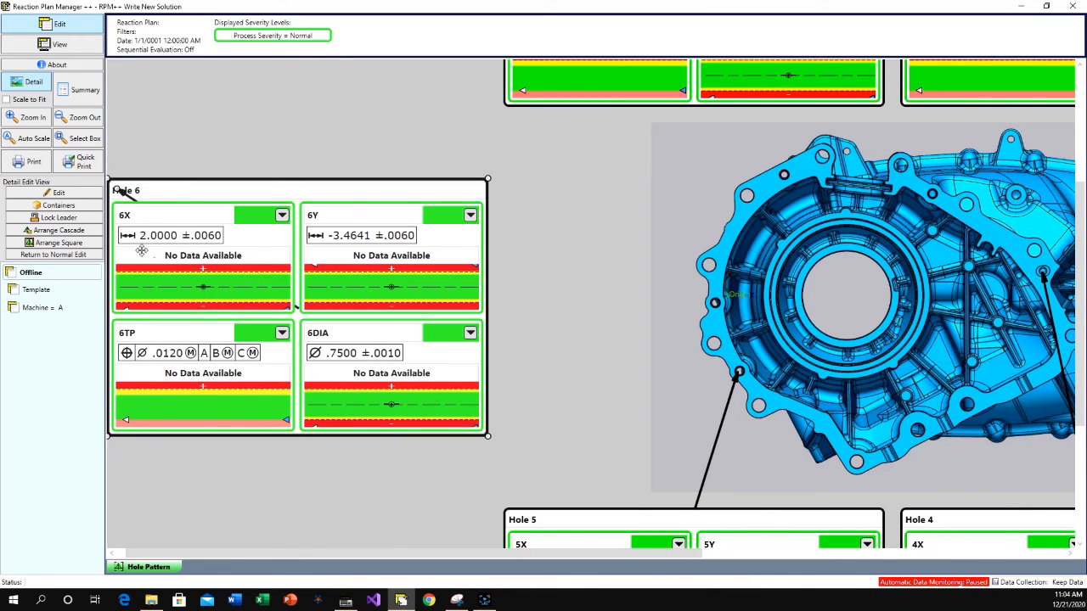
{"action": "left_click_drag", "start_coordinate": [116, 187], "coordinate": [713, 303]}
{"action": "scroll", "coordinate": [707, 141], "scroll_direction": "up", "scroll_amount": 4}
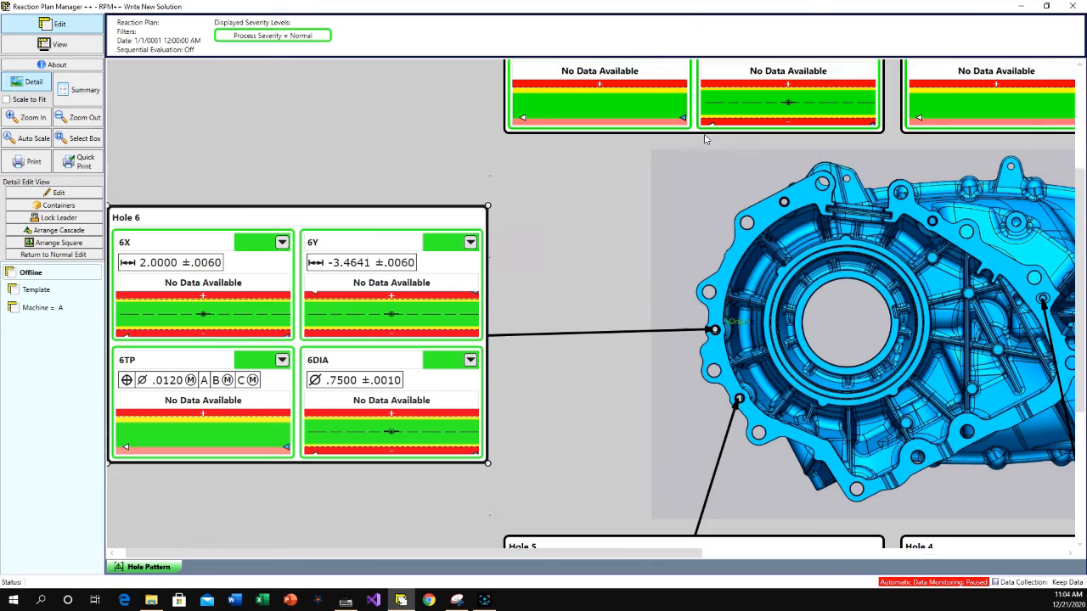
{"action": "left_click", "coordinate": [699, 136]}
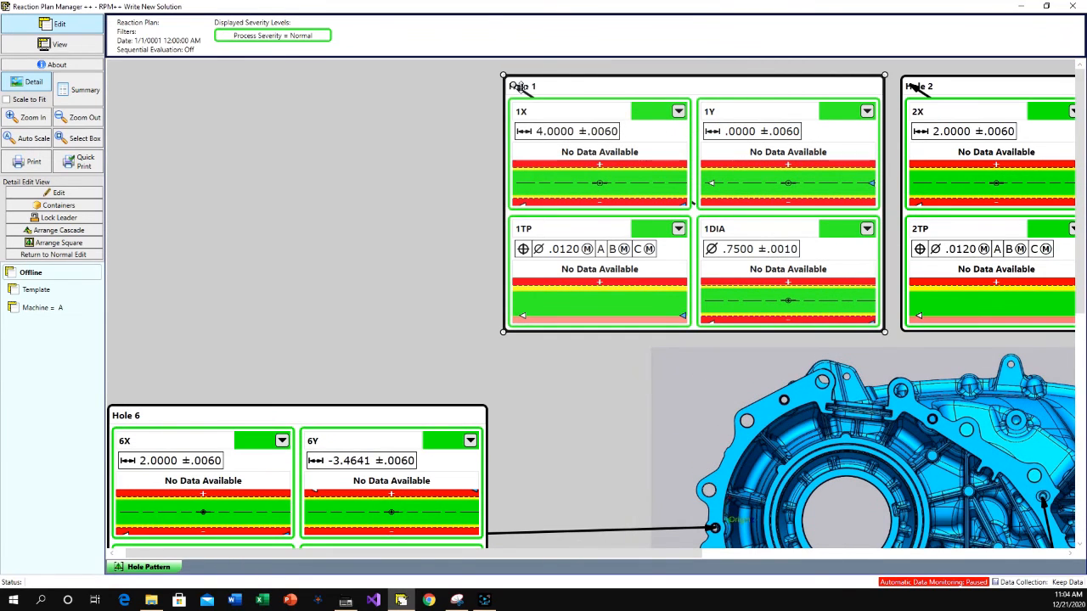
{"action": "left_click_drag", "start_coordinate": [511, 85], "coordinate": [783, 399]}
- Point the Hole 2 leader at the small hole on the flange's upper right and the Hole 3 leader at the round boss beyond it
{"action": "left_click_drag", "start_coordinate": [602, 554], "coordinate": [789, 554]}
{"action": "left_click", "coordinate": [763, 178]}
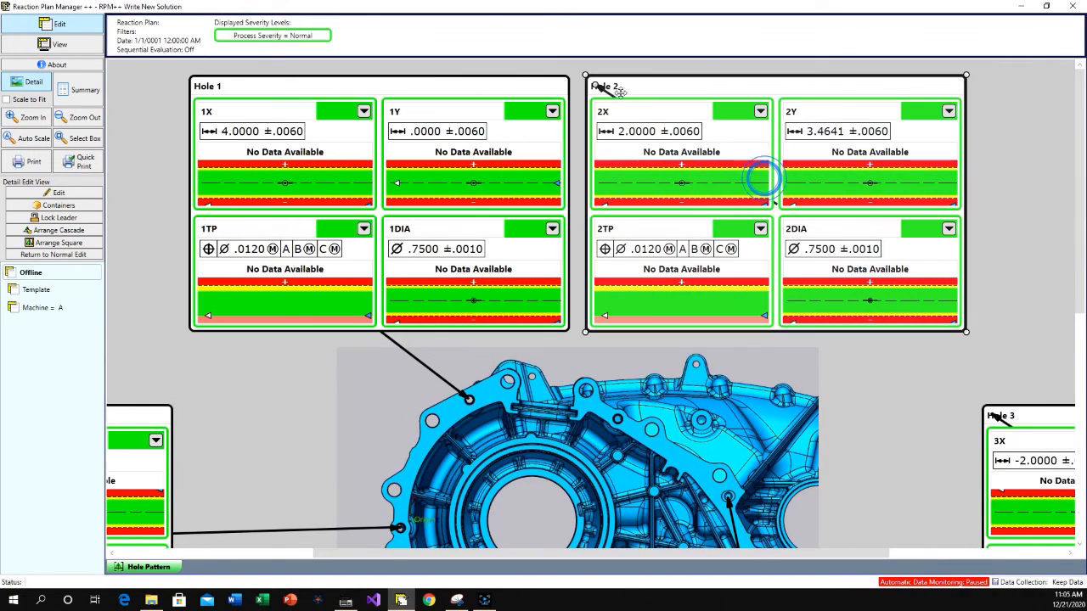
{"action": "left_click_drag", "start_coordinate": [595, 84], "coordinate": [618, 418]}
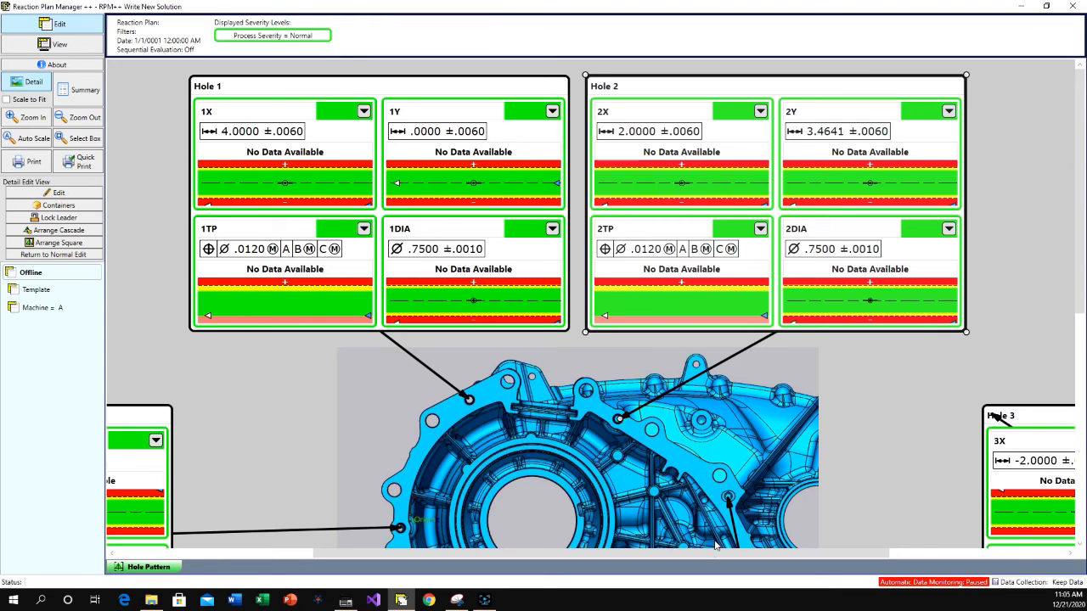
{"action": "left_click_drag", "start_coordinate": [723, 553], "coordinate": [850, 553]}
{"action": "left_click", "coordinate": [882, 467]}
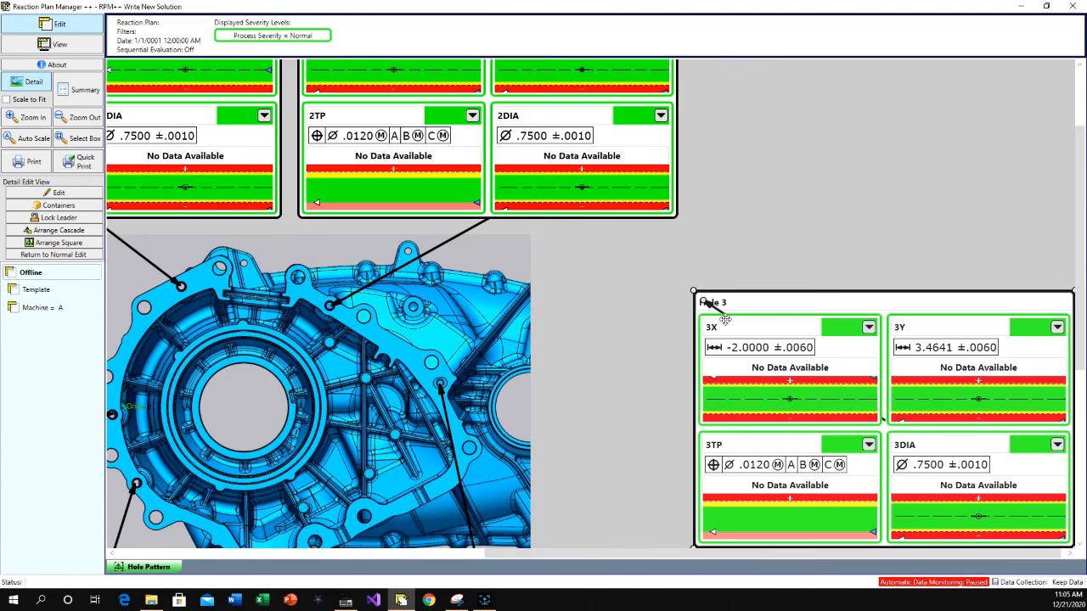
{"action": "left_click_drag", "start_coordinate": [697, 296], "coordinate": [414, 308]}
{"action": "left_click", "coordinate": [506, 542]}
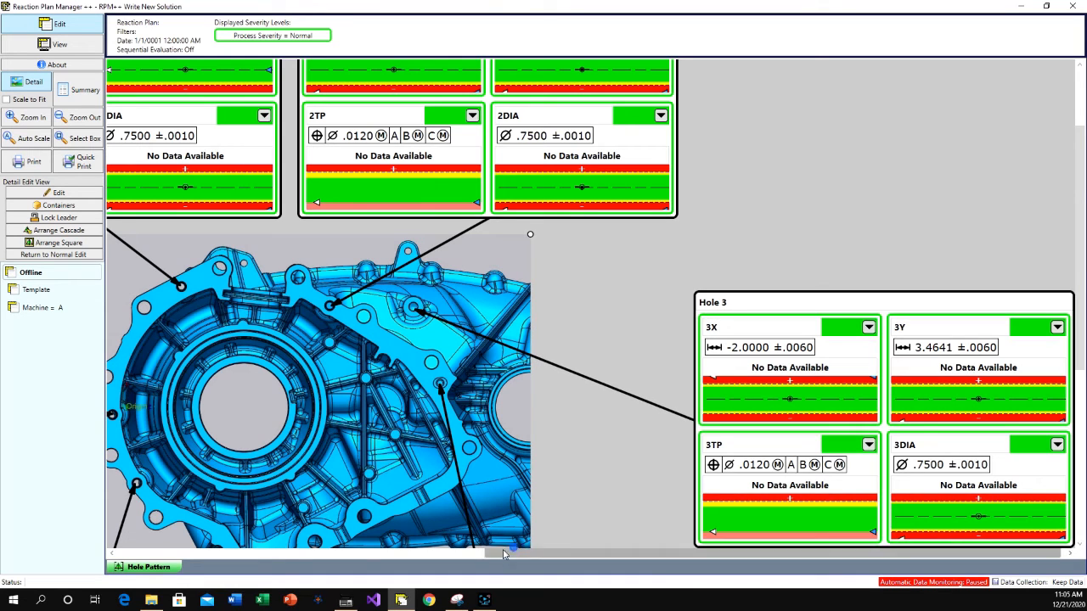
{"action": "left_click", "coordinate": [35, 138]}
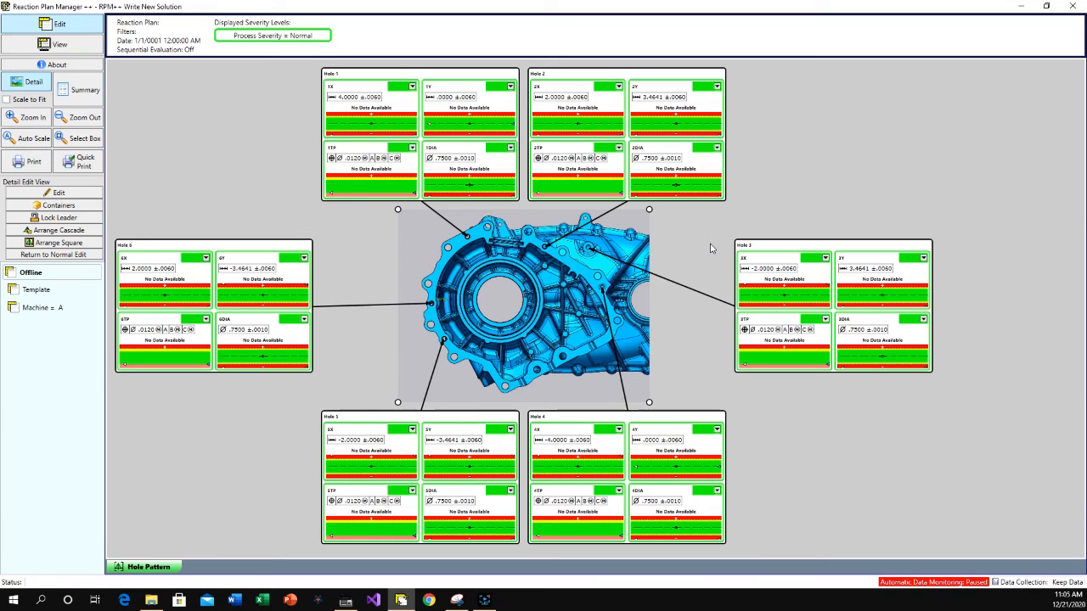
{"action": "left_click", "coordinate": [53, 254]}
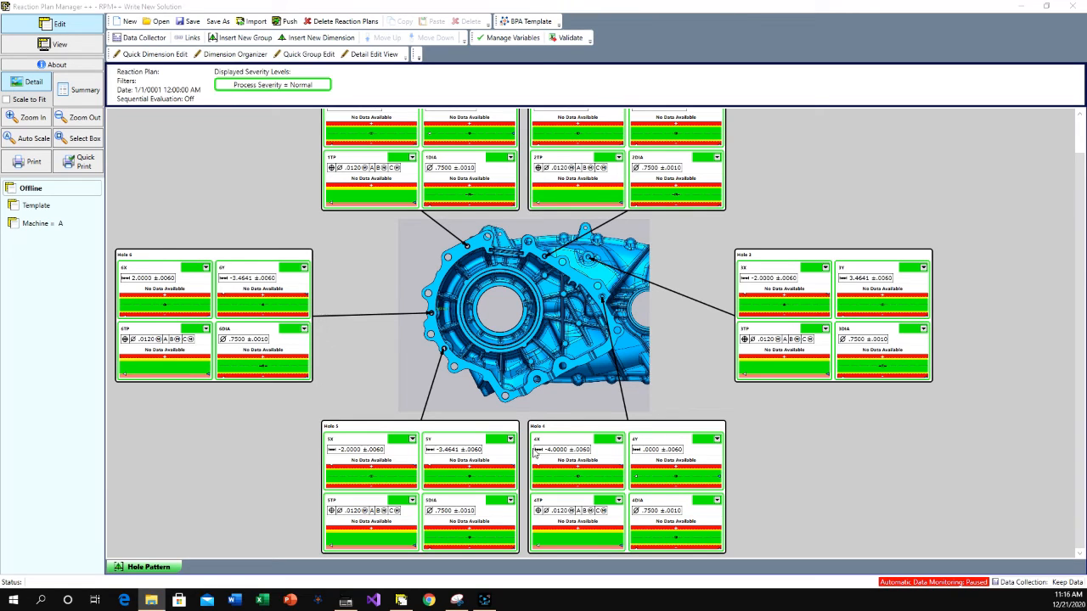
- From the detail edit view, edit dimension 1X and set its header GD&T symbol to Distance
{"action": "left_click", "coordinate": [380, 54]}
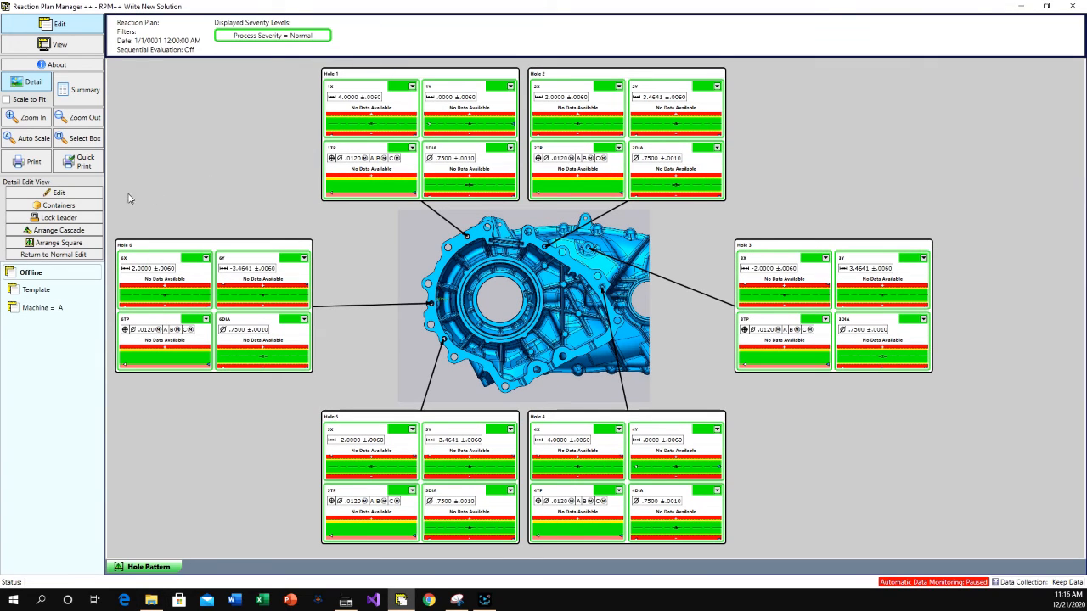
{"action": "left_click", "coordinate": [68, 193]}
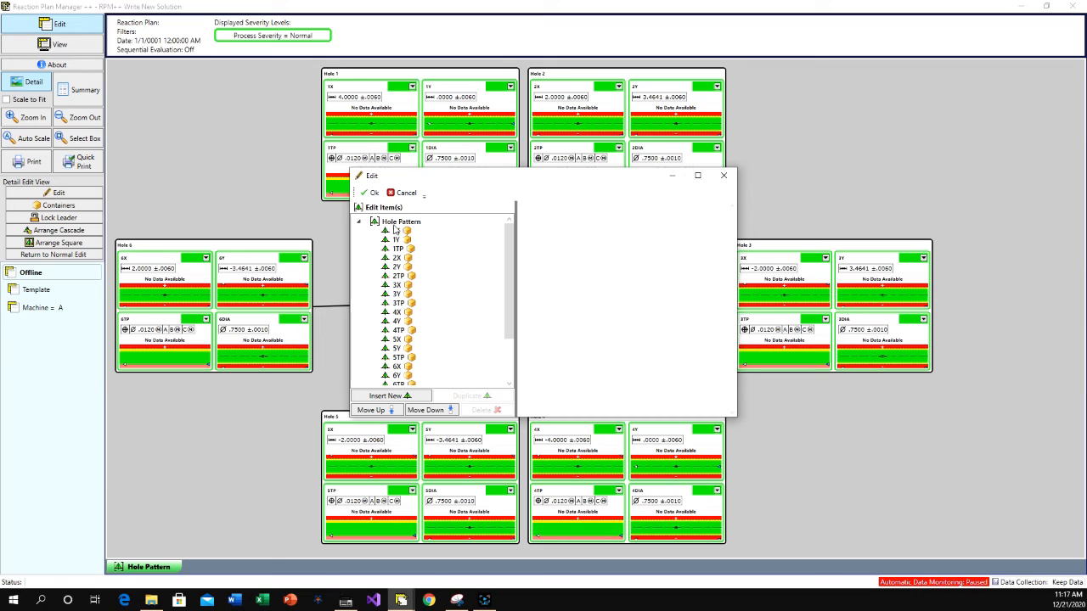
{"action": "left_click", "coordinate": [397, 232]}
{"action": "left_click_drag", "start_coordinate": [736, 416], "coordinate": [813, 540]}
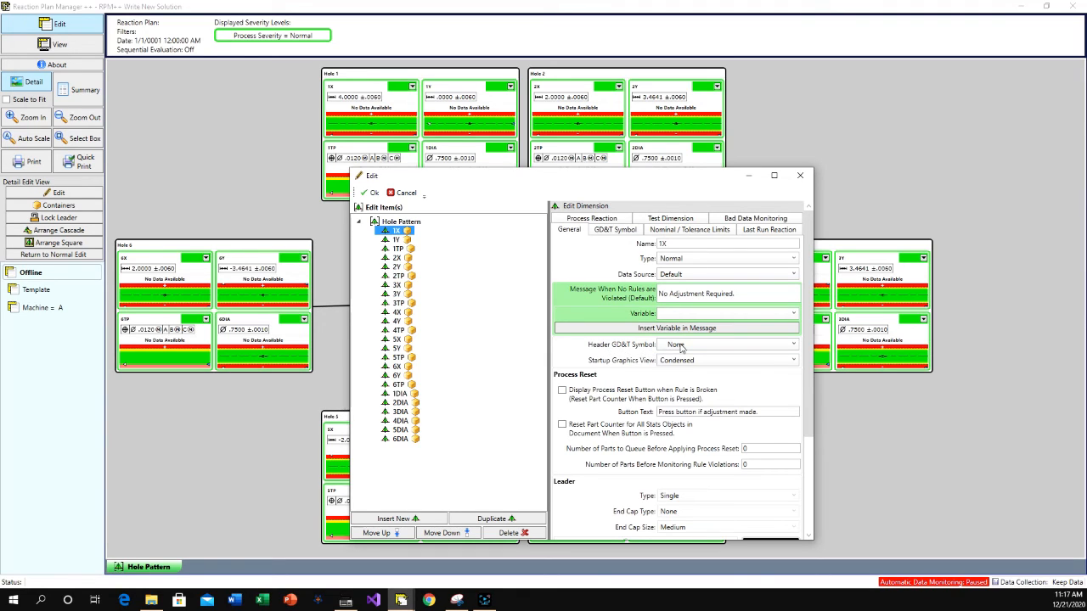
{"action": "left_click", "coordinate": [614, 230]}
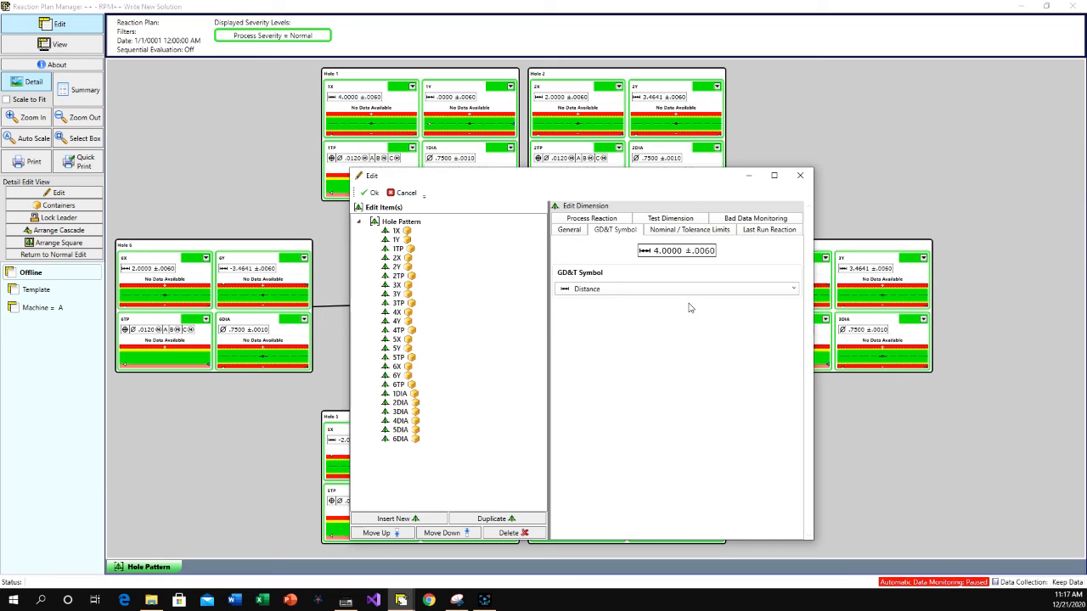
{"action": "left_click", "coordinate": [568, 230]}
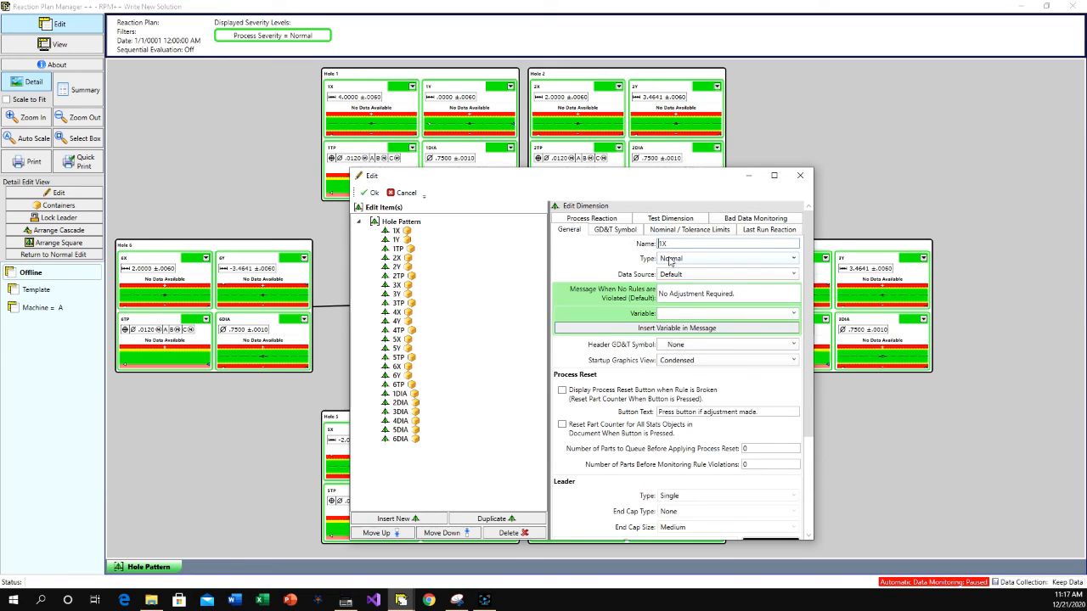
{"action": "left_click", "coordinate": [718, 346]}
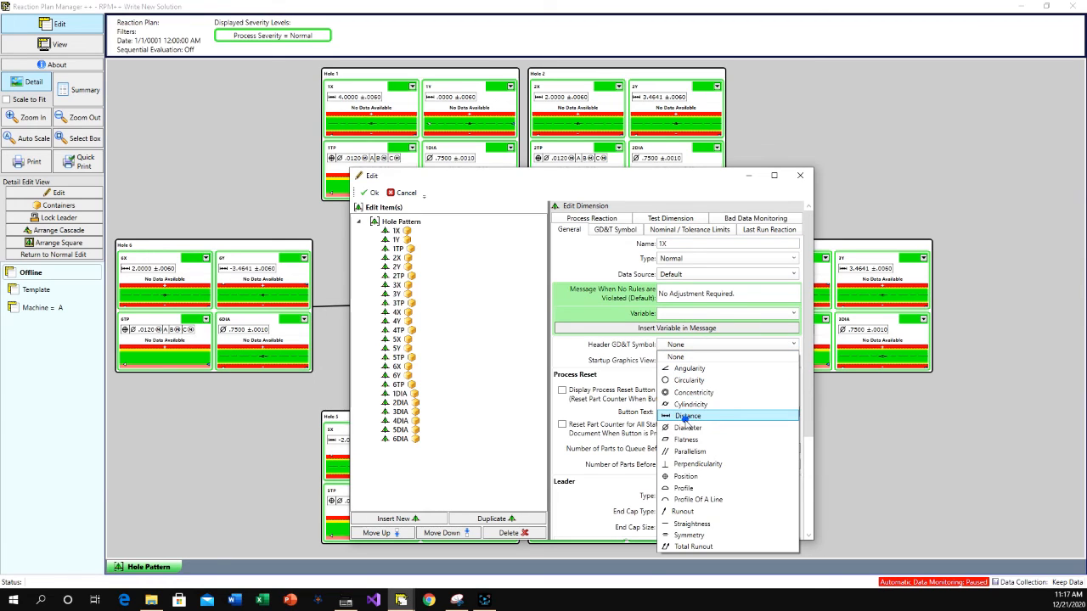
{"action": "left_click", "coordinate": [685, 417]}
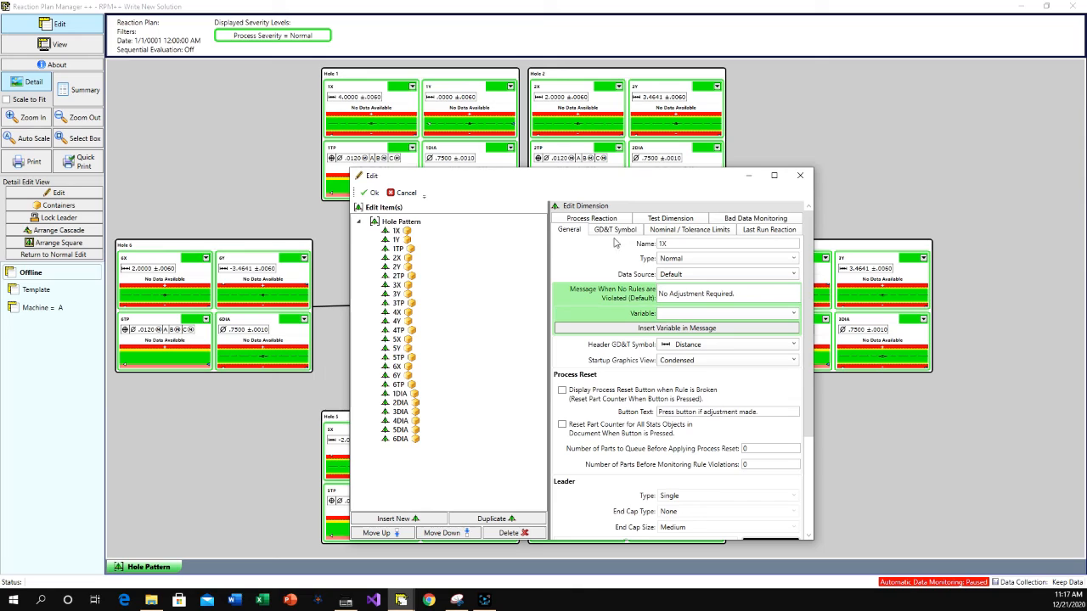
- Preview dimension 1X with its header symbol, set the header GD&T symbol to None, and check the preview again before accepting
{"action": "left_click", "coordinate": [681, 221]}
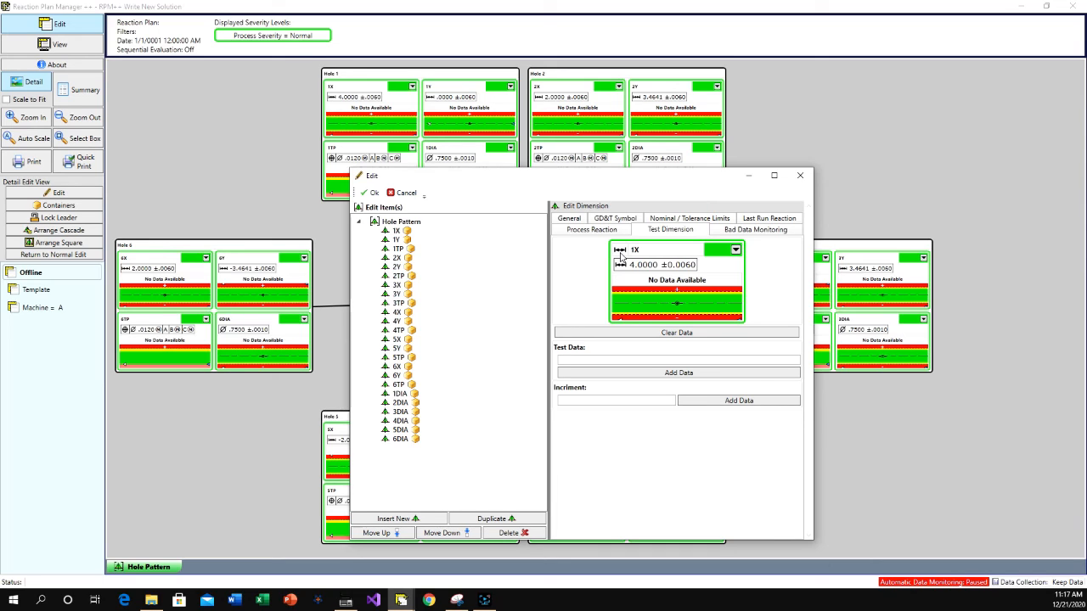
{"action": "left_click", "coordinate": [570, 219]}
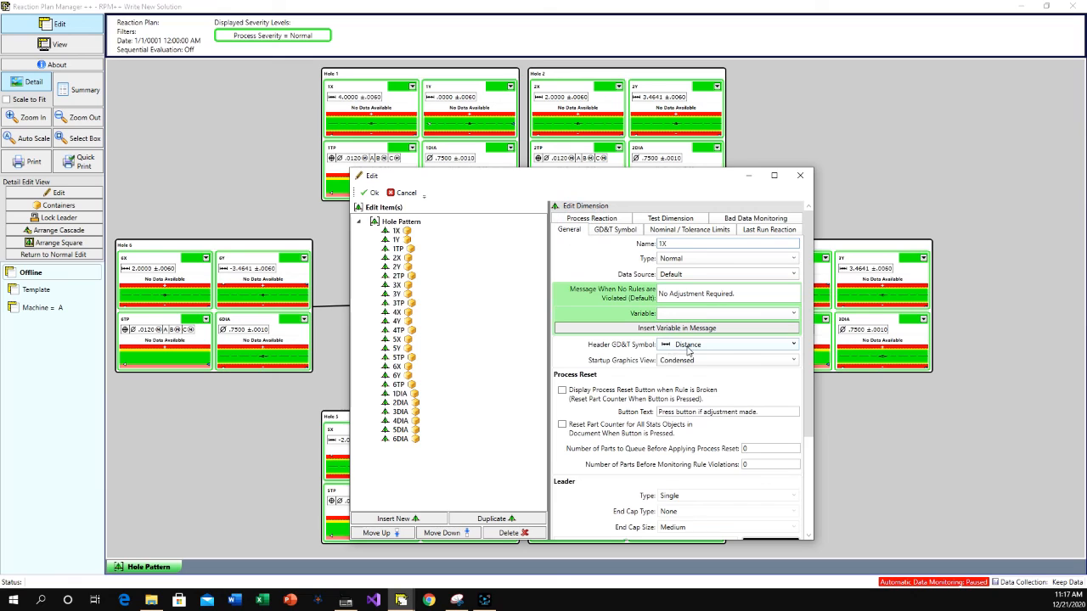
{"action": "left_click", "coordinate": [688, 345]}
{"action": "left_click", "coordinate": [671, 358]}
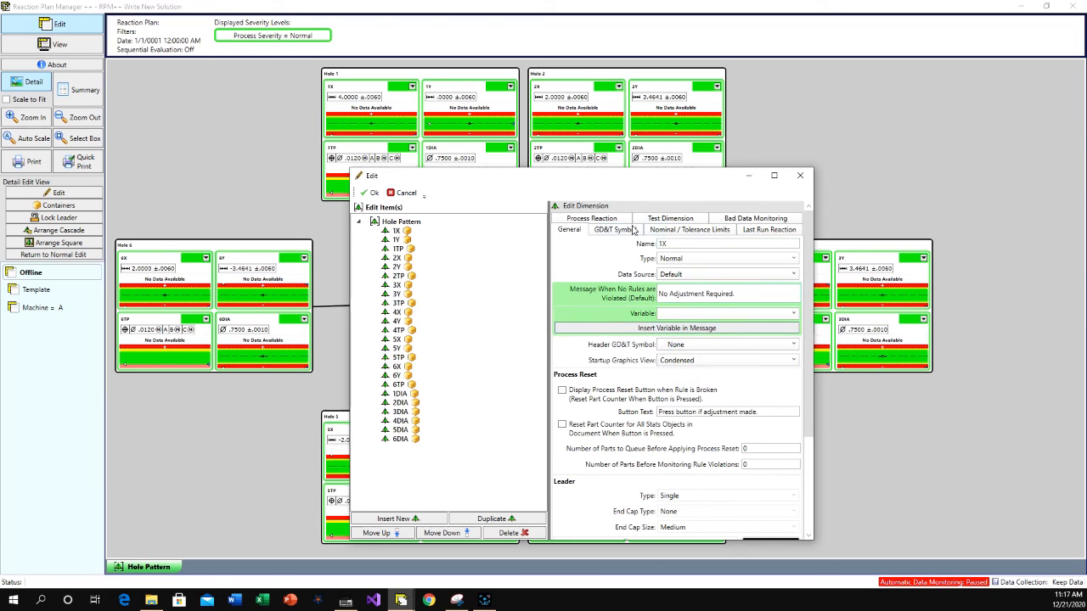
{"action": "left_click", "coordinate": [657, 221]}
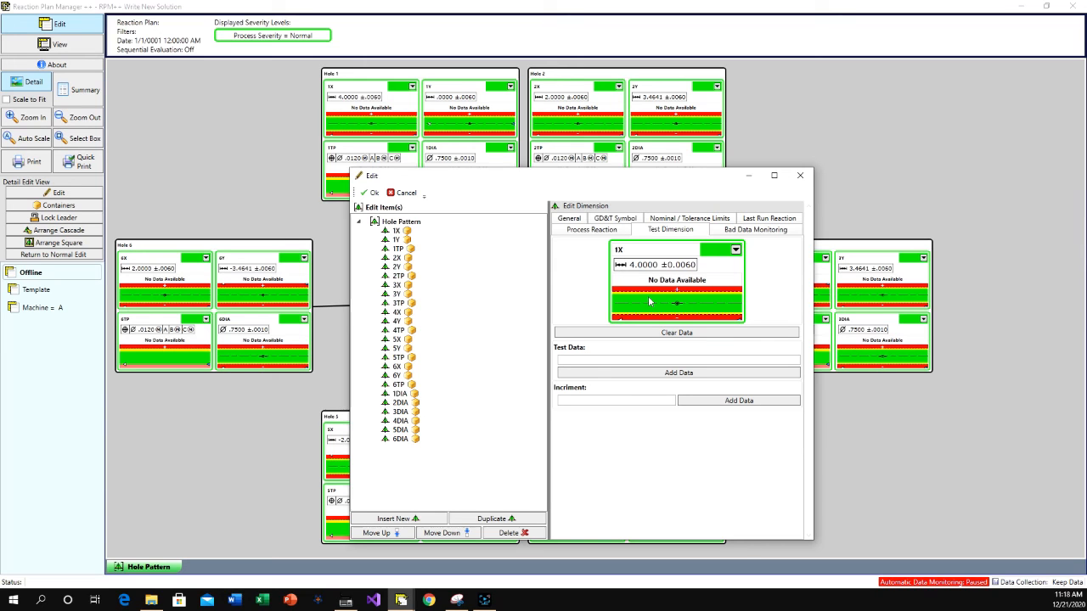
{"action": "left_click", "coordinate": [374, 194]}
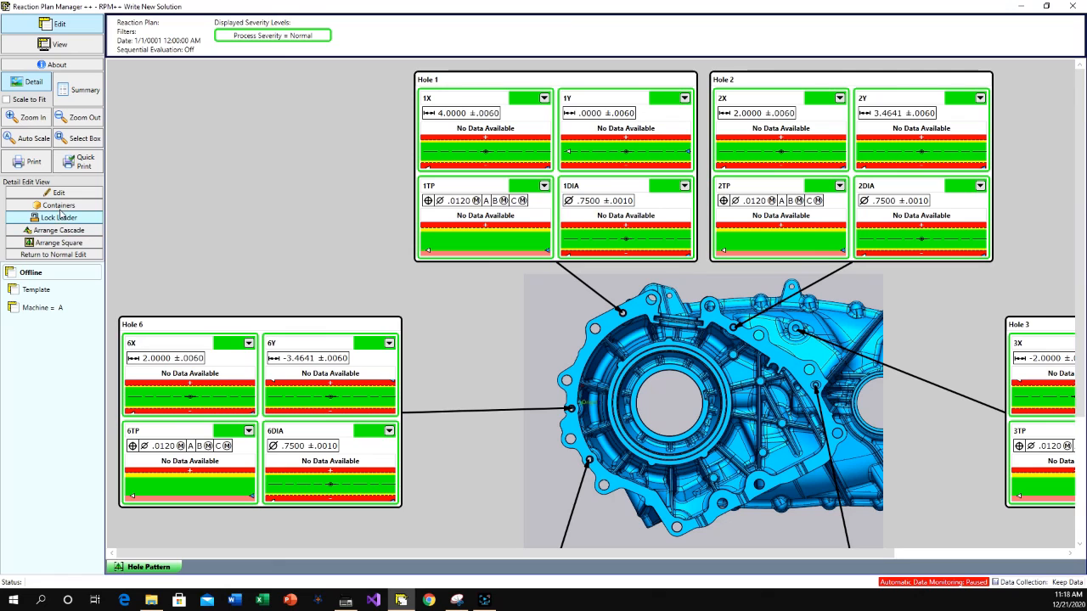
- Set the header GD&T symbol of the Hole 1 container to Diameter and apply it
{"action": "left_click", "coordinate": [59, 206]}
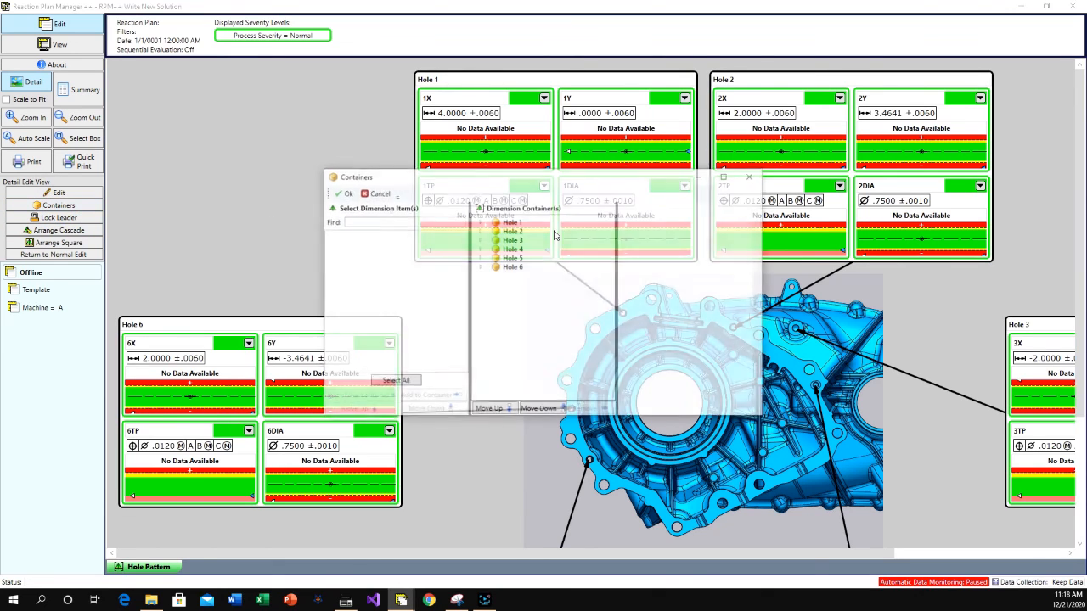
{"action": "left_click", "coordinate": [510, 222]}
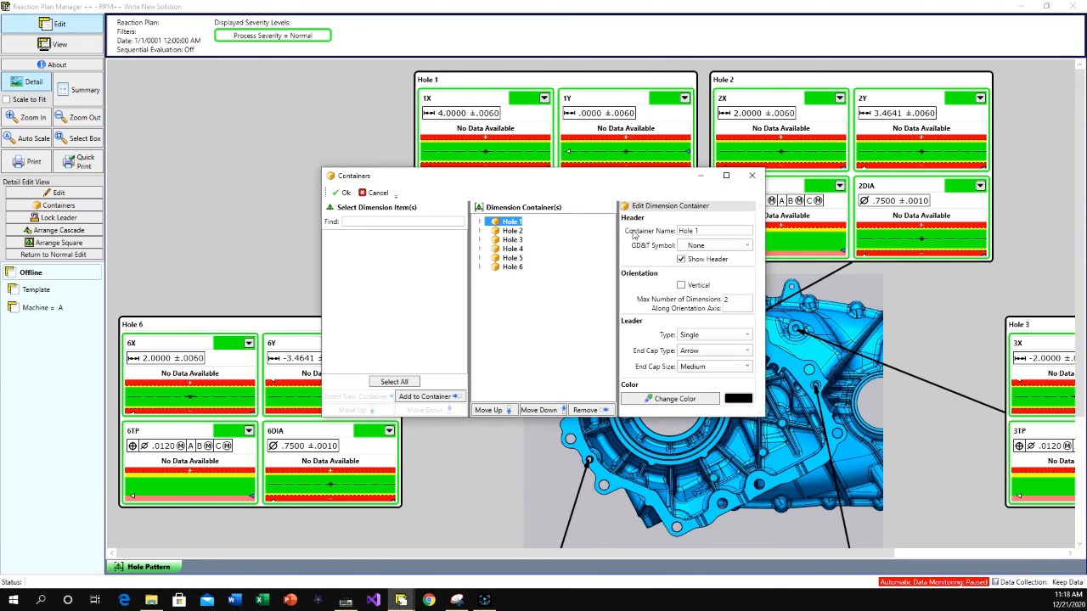
{"action": "left_click", "coordinate": [708, 245]}
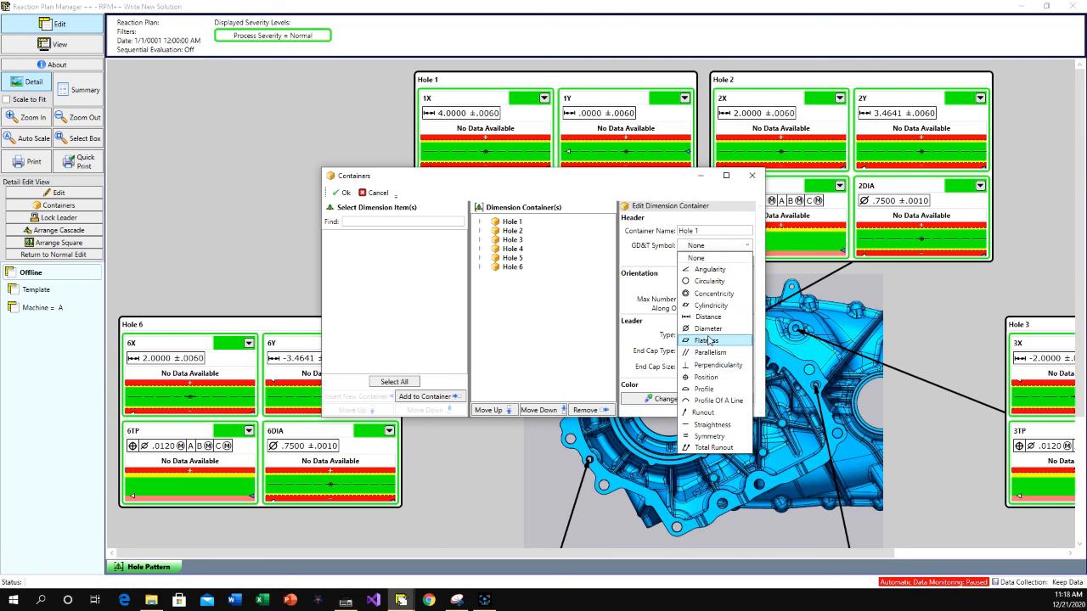
{"action": "left_click", "coordinate": [708, 328]}
{"action": "left_click", "coordinate": [347, 194]}
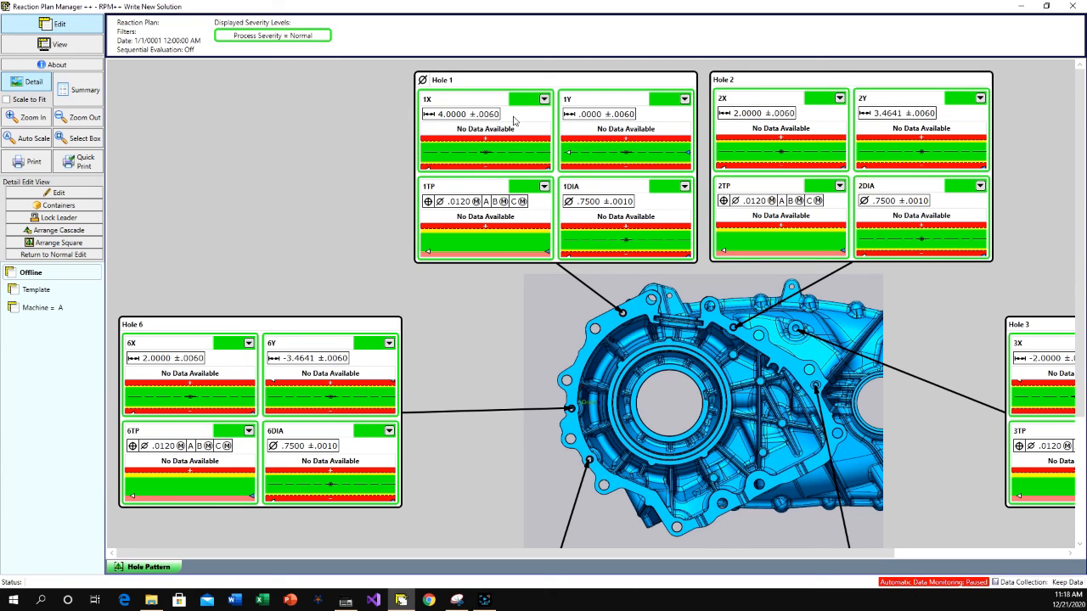
- Set the Hole 1 container's header GD&T symbol back to None and apply the change
{"action": "left_click", "coordinate": [61, 205]}
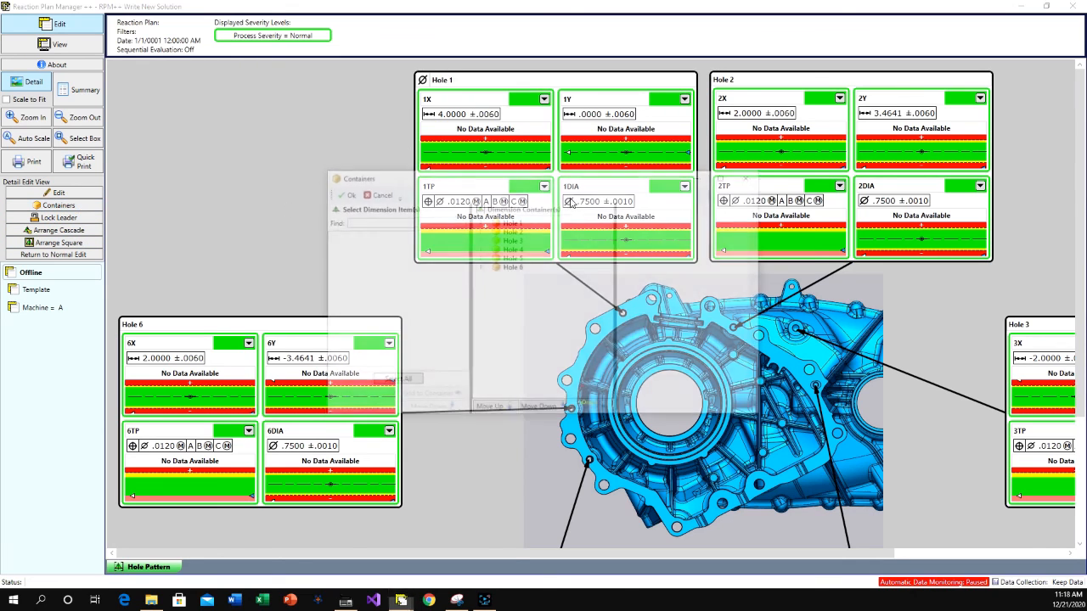
{"action": "left_click", "coordinate": [510, 221]}
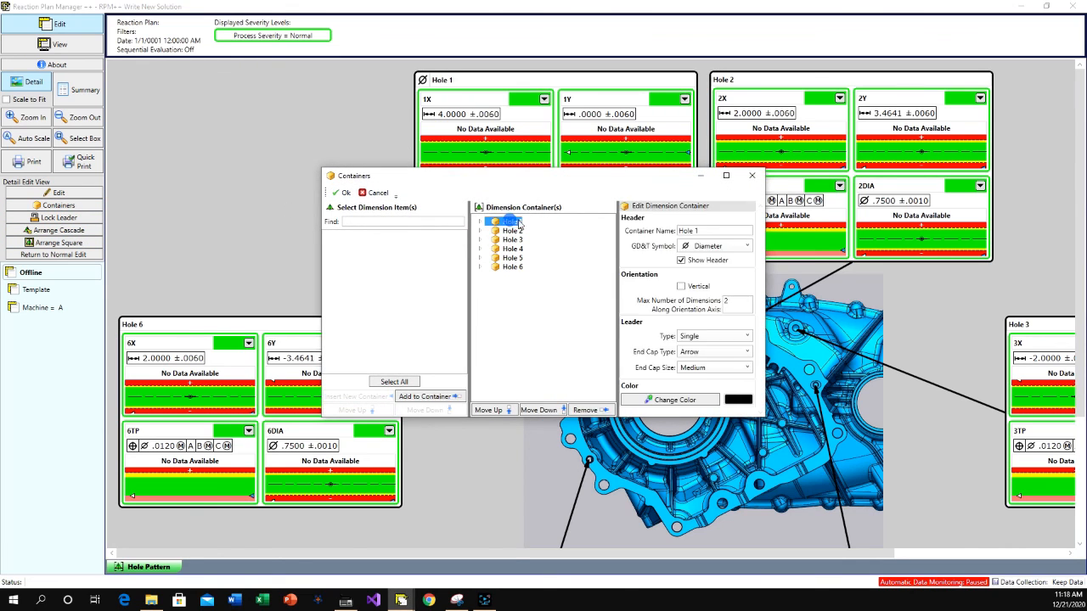
{"action": "left_click", "coordinate": [703, 247]}
{"action": "left_click", "coordinate": [705, 248]}
{"action": "left_click", "coordinate": [338, 193]}
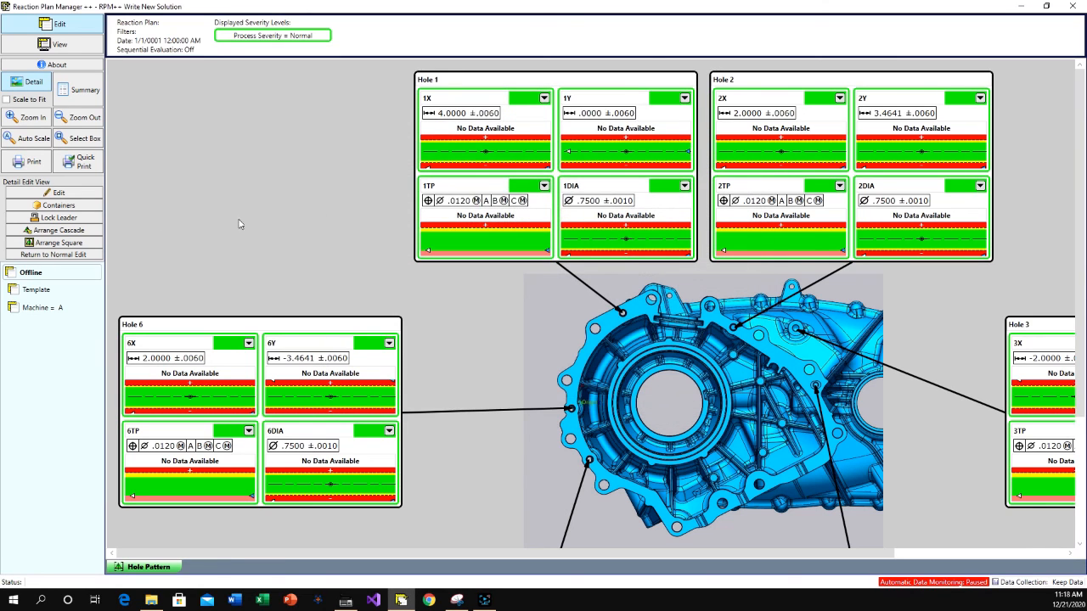
- Return to normal editing and switch the solution to view mode, overwriting the existing RPM++ Write New Solution files
{"action": "left_click", "coordinate": [59, 255]}
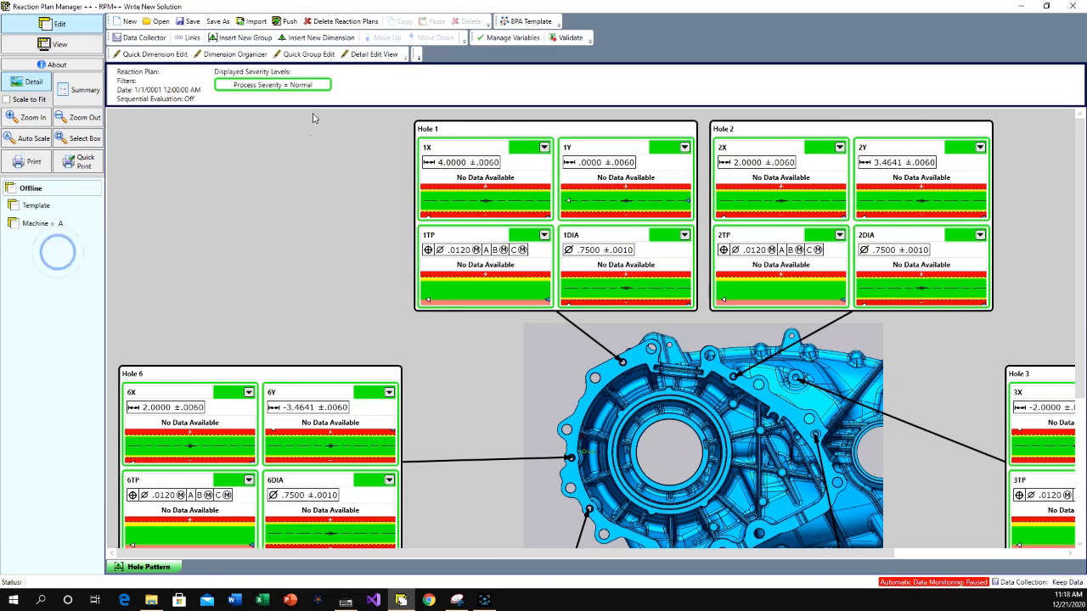
{"action": "left_click", "coordinate": [61, 44]}
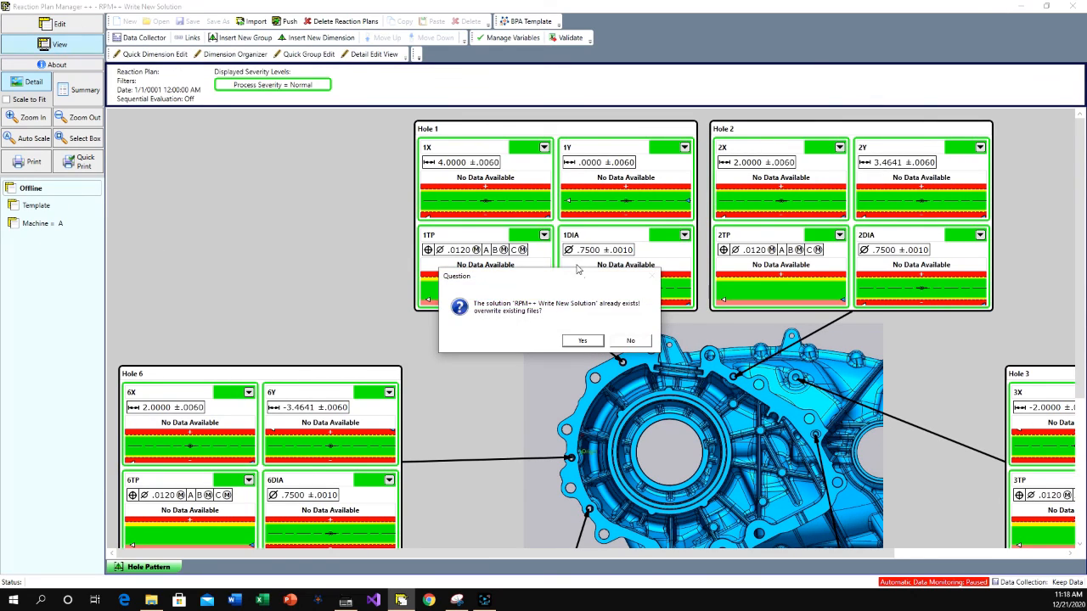
{"action": "left_click", "coordinate": [596, 340]}
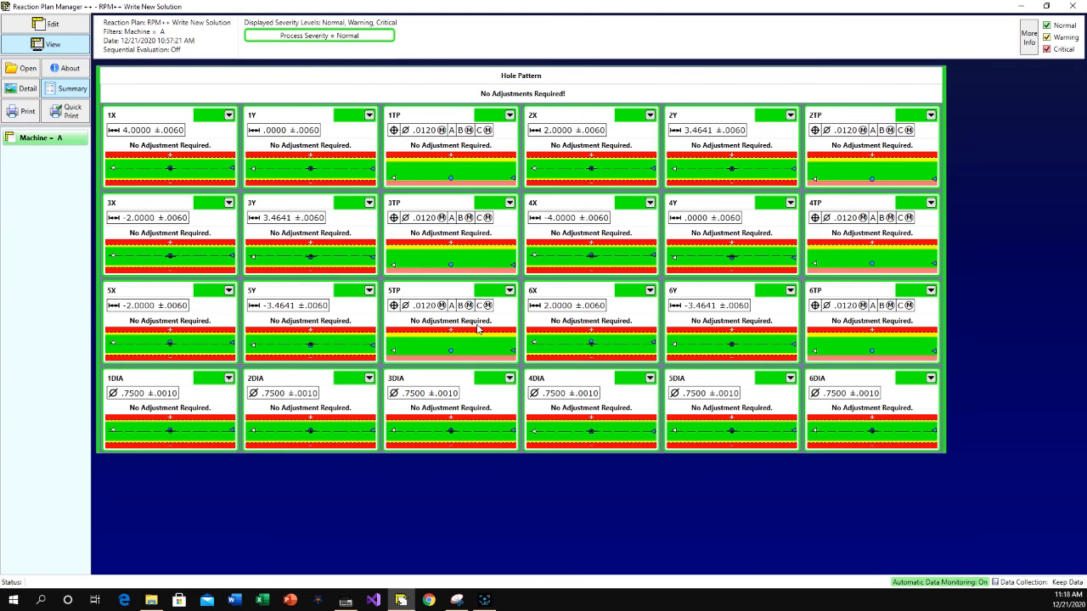
- Show the solution's detail view and auto-scale it to fit all six hole containers around the part picture
{"action": "left_click", "coordinate": [26, 88]}
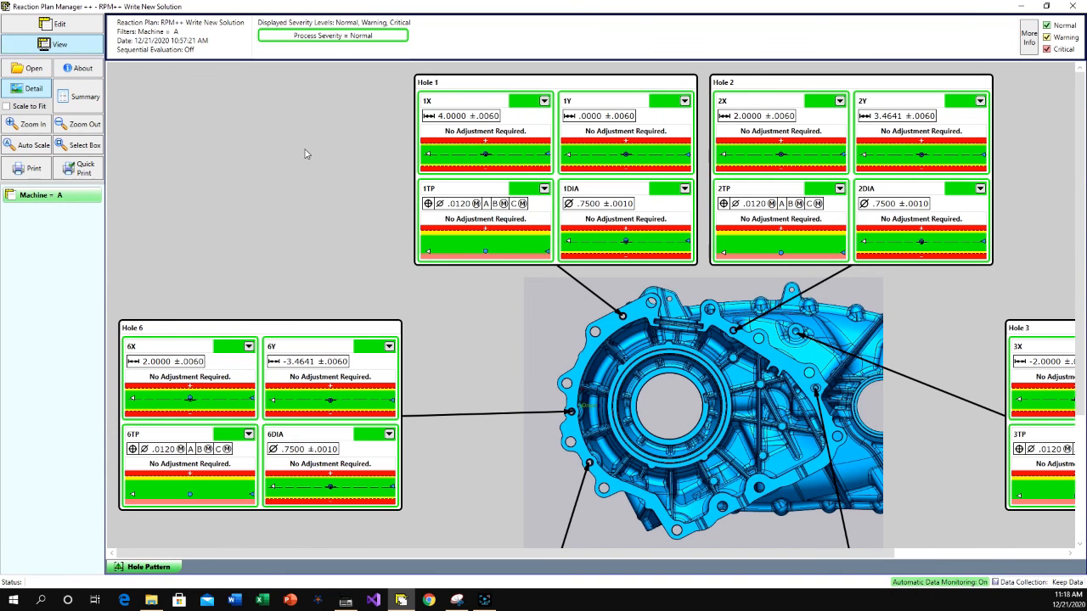
{"action": "left_click", "coordinate": [40, 149]}
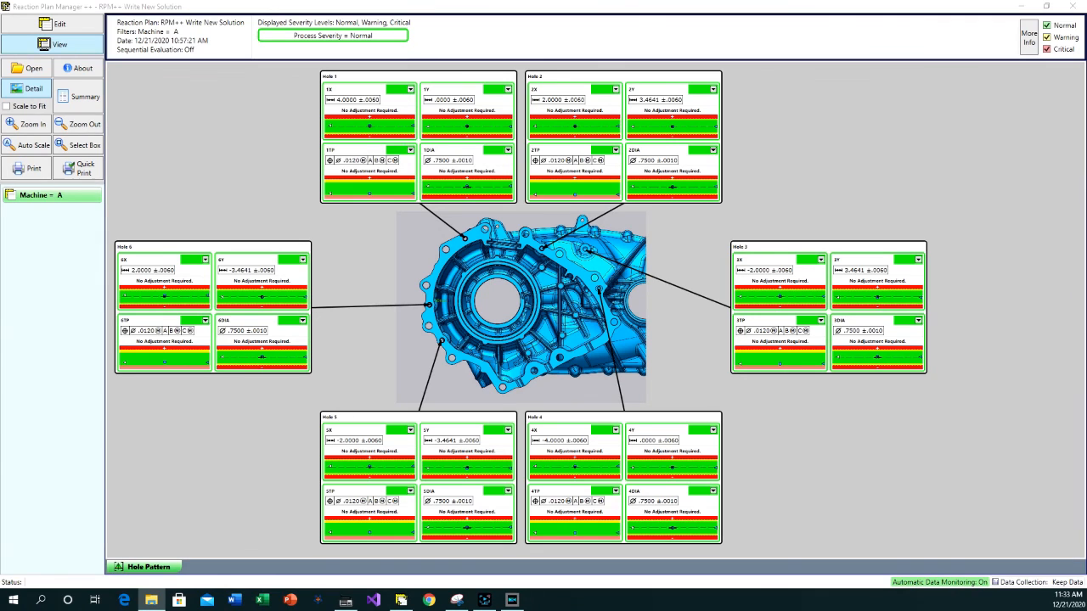